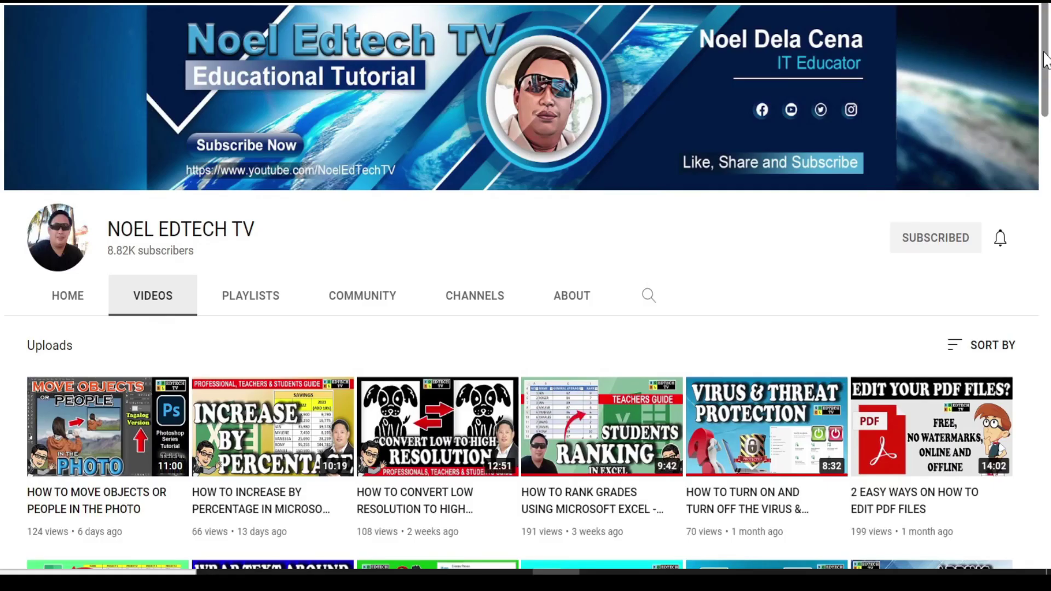
Scroll down the YouTube channel's Videos page
drag(1045, 55, 1043, 477)
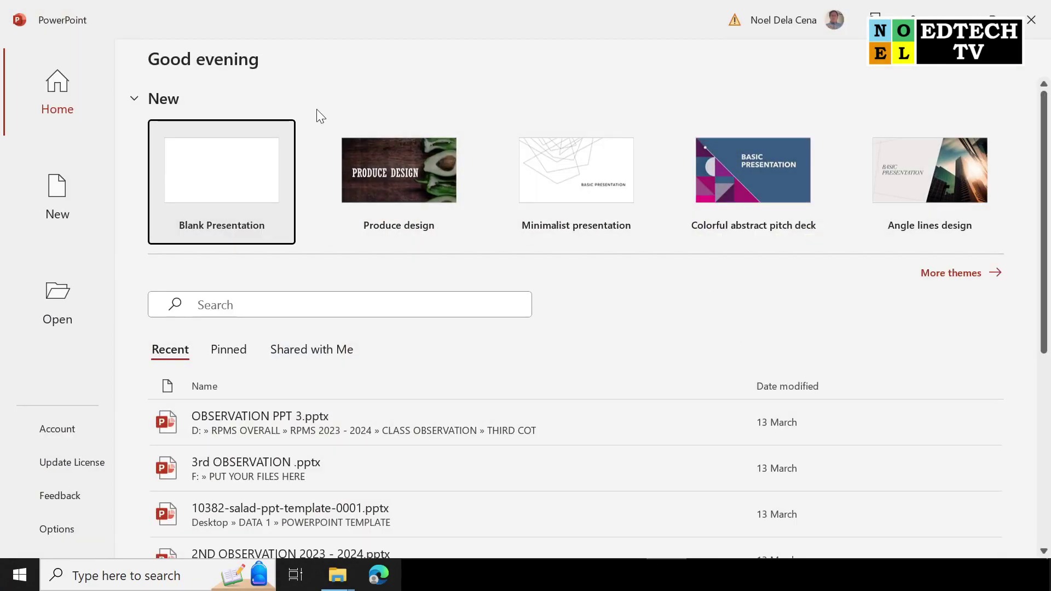
Create a blank presentation and delete both title and subtitle placeholders
click(208, 185)
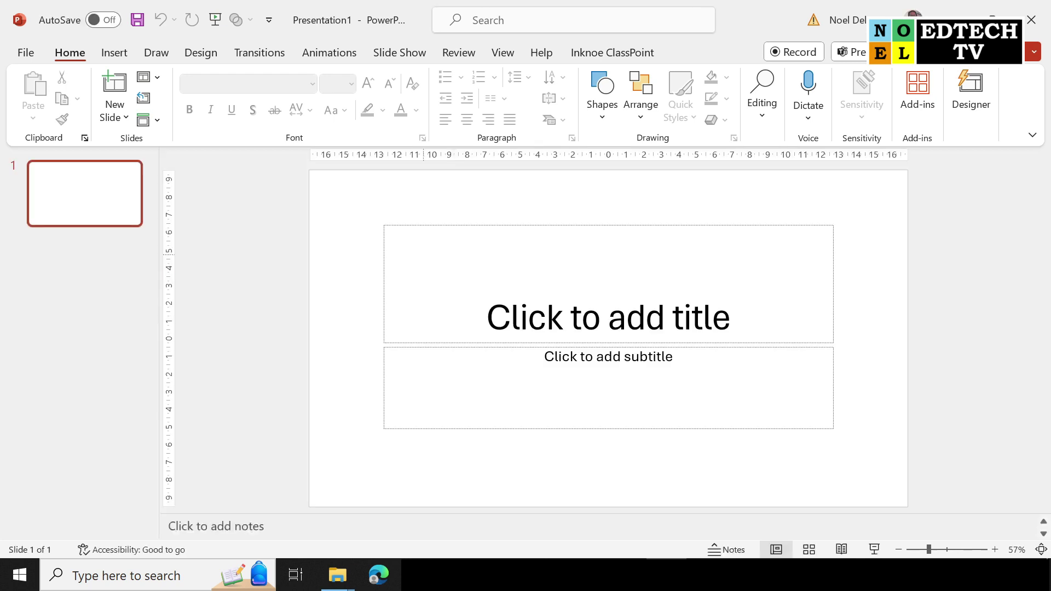
drag(344, 208, 864, 467)
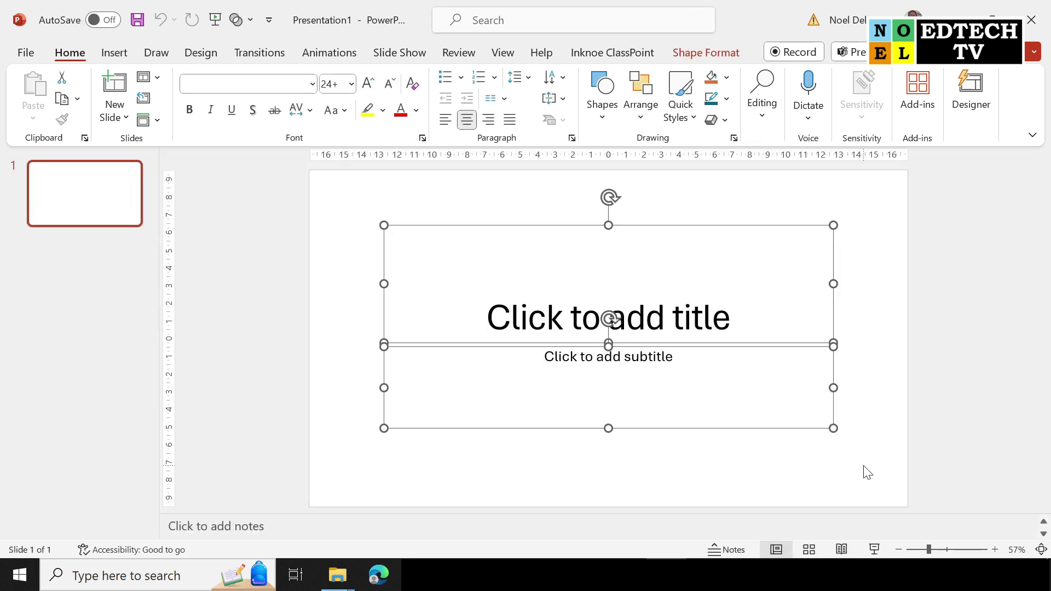
key(Delete)
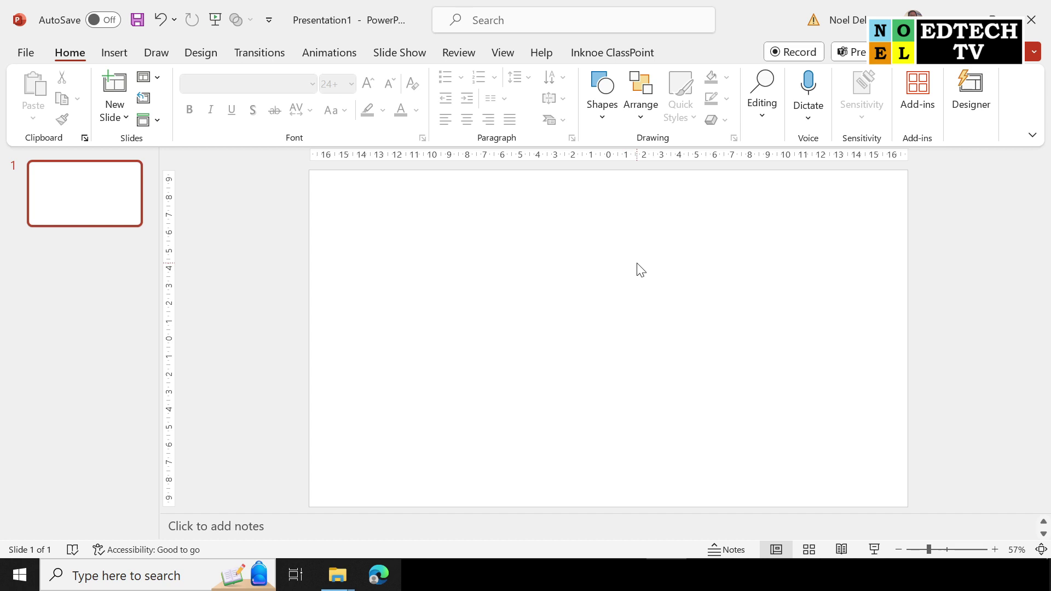
Fill the slide background with the picture WELCOME.jpg from the Desktop
right_click(665, 268)
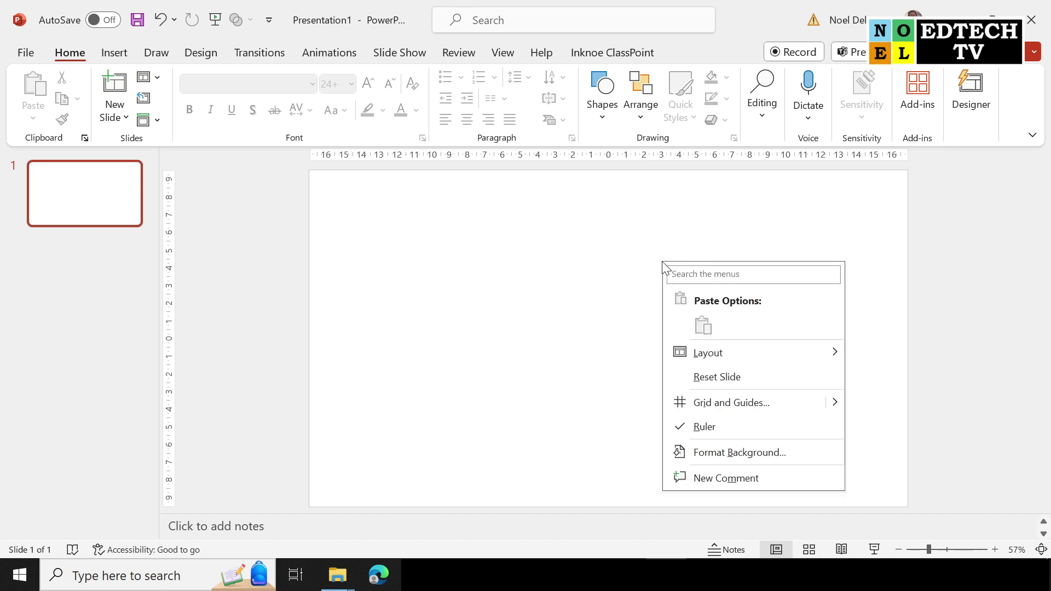
click(771, 459)
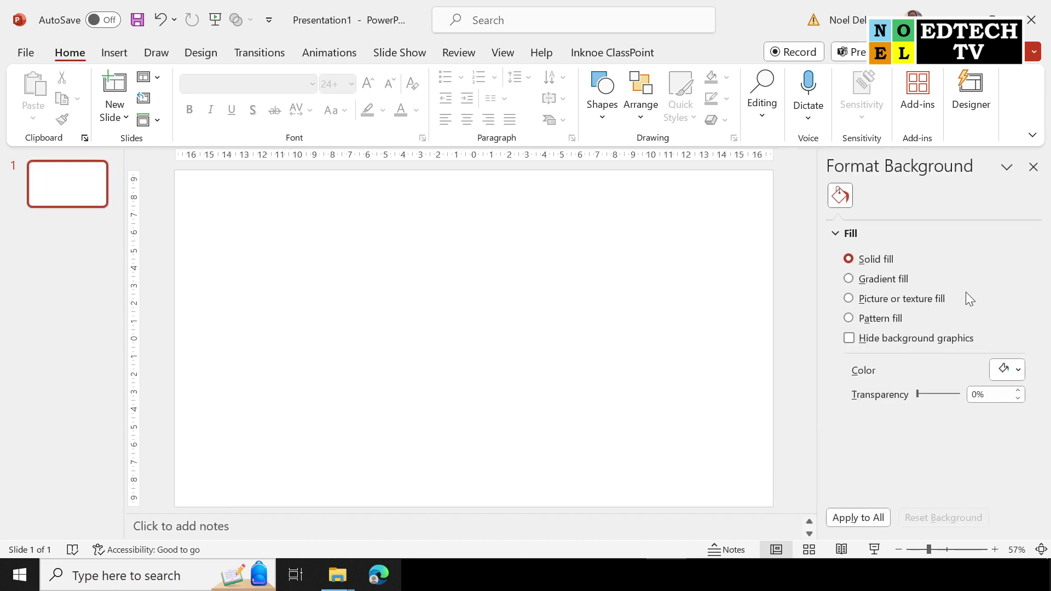
click(921, 299)
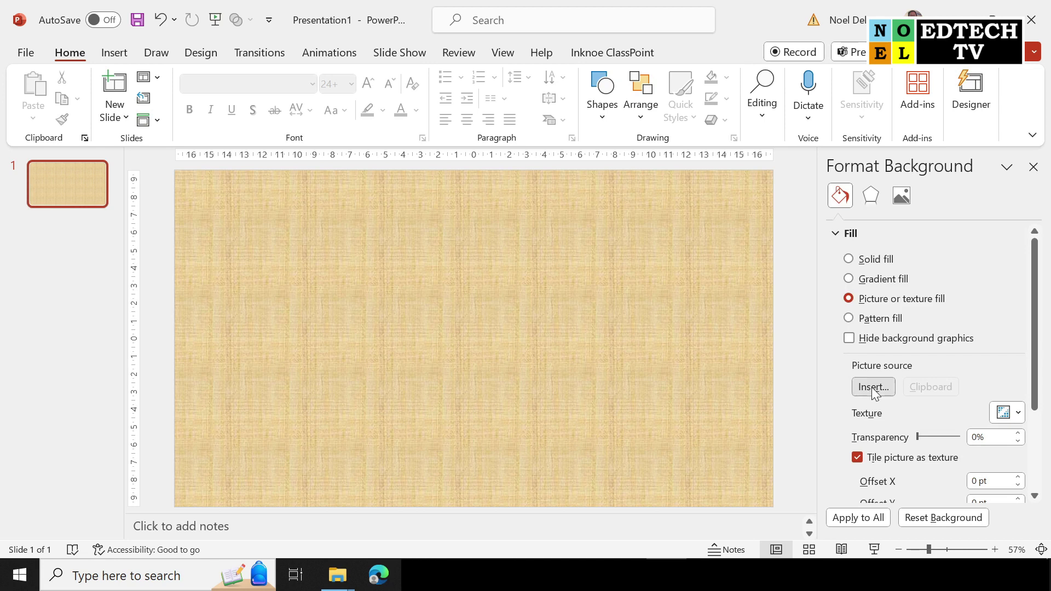
click(874, 389)
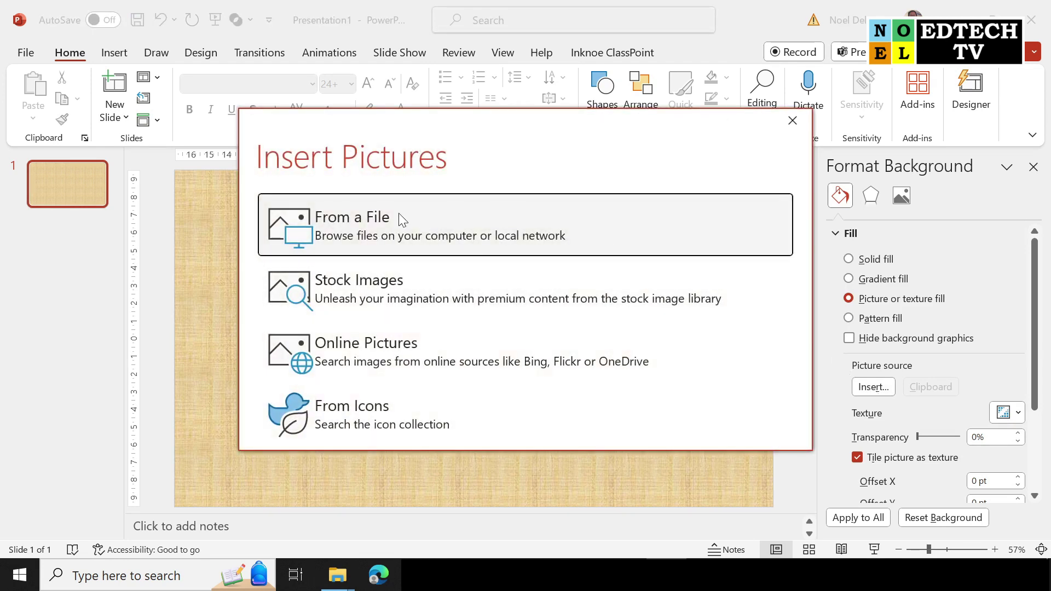
click(331, 226)
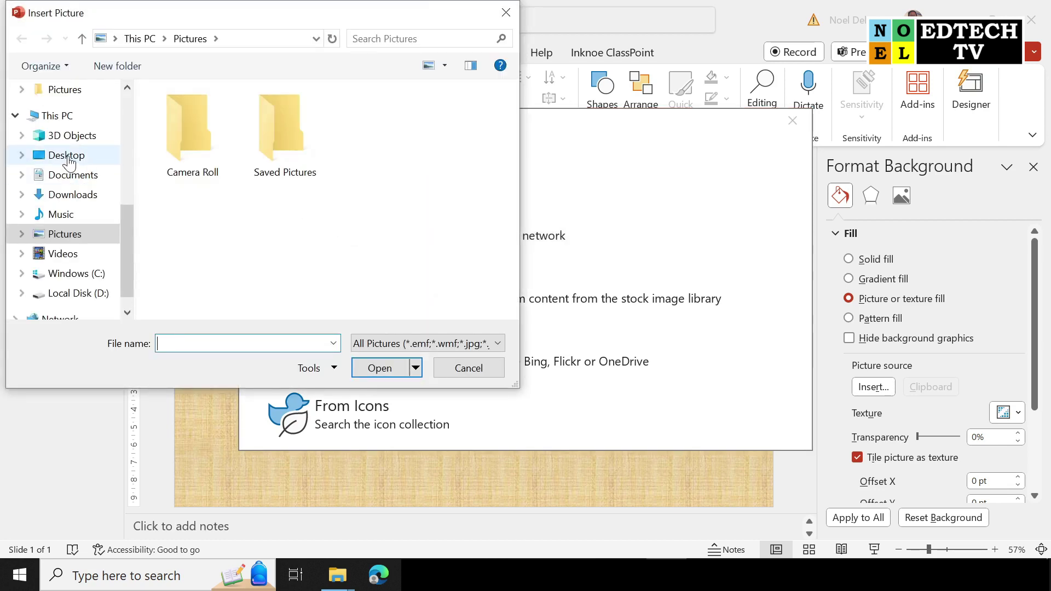
click(69, 163)
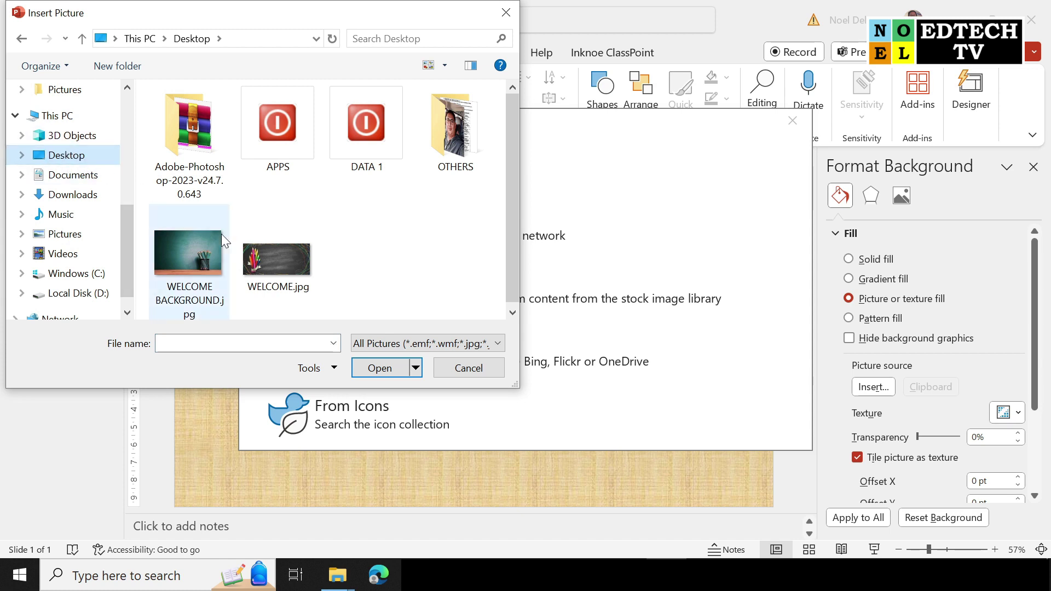
mouse_move(189, 254)
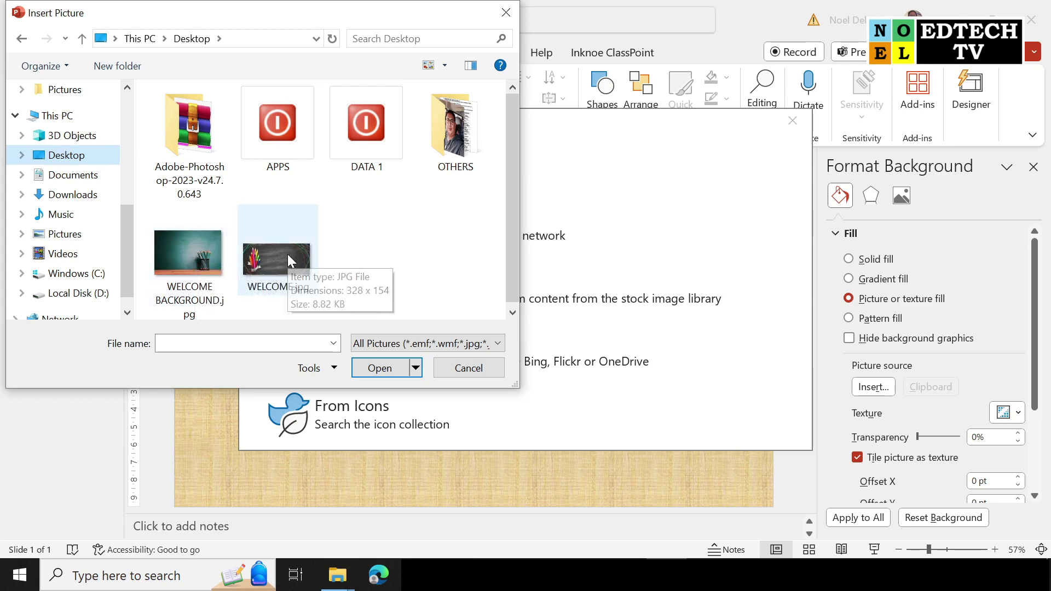
click(288, 257)
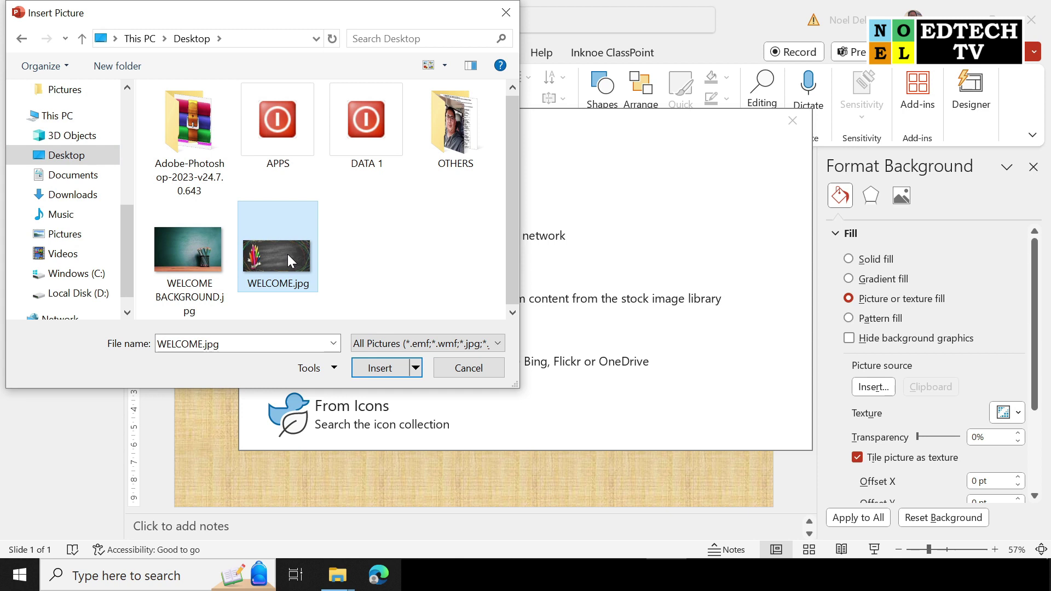
click(379, 372)
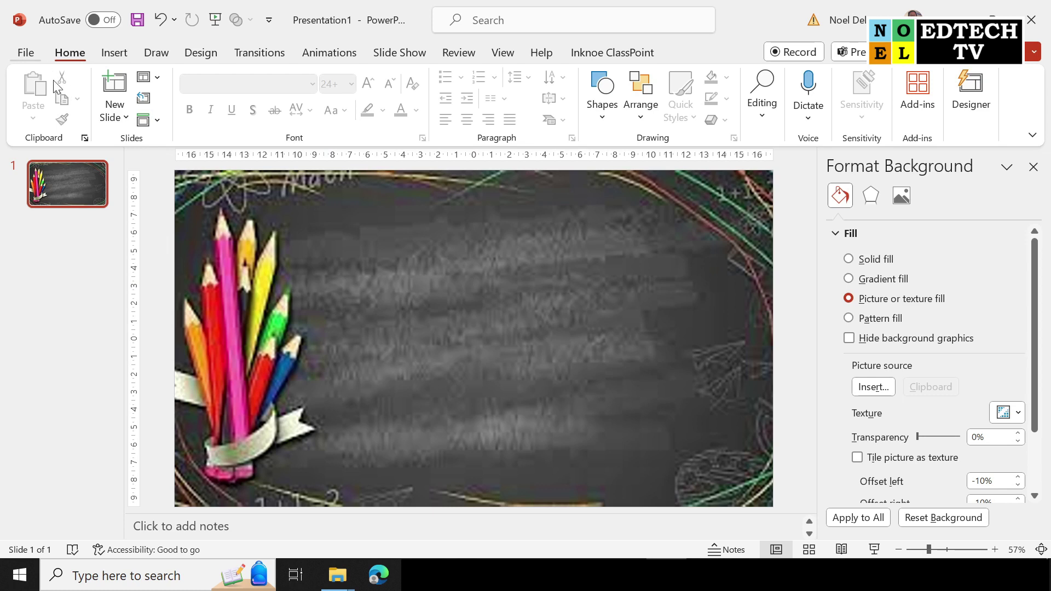
Close the background pane and add a text box reading WELCOME
click(1033, 167)
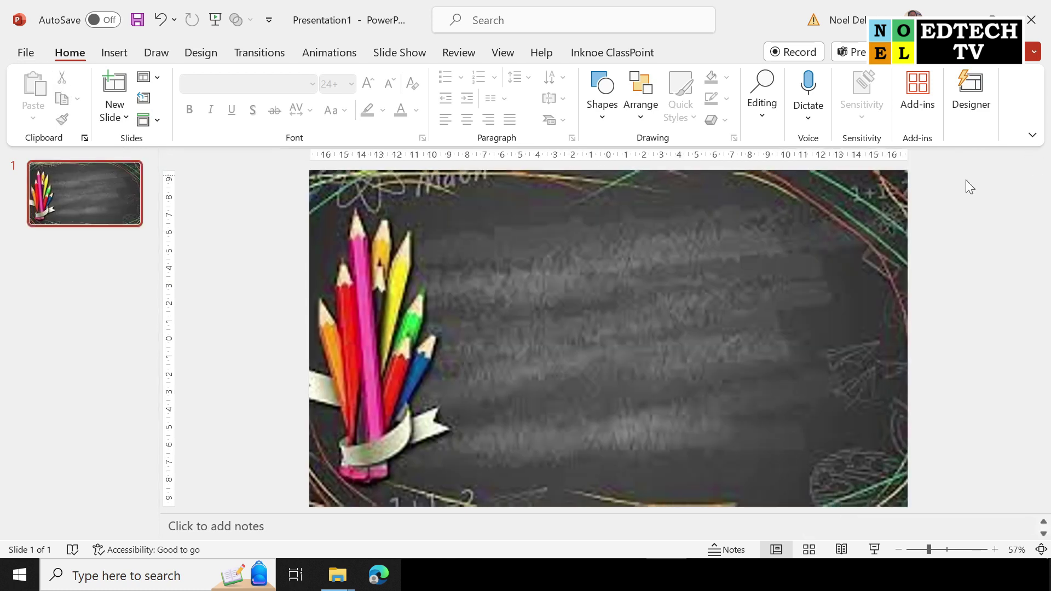
click(115, 53)
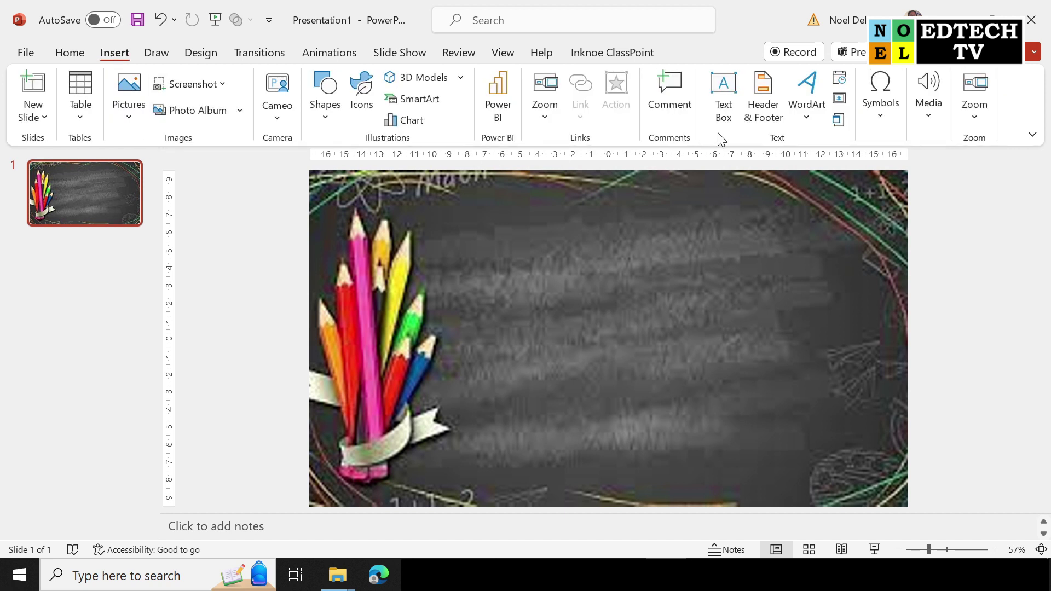
click(735, 93)
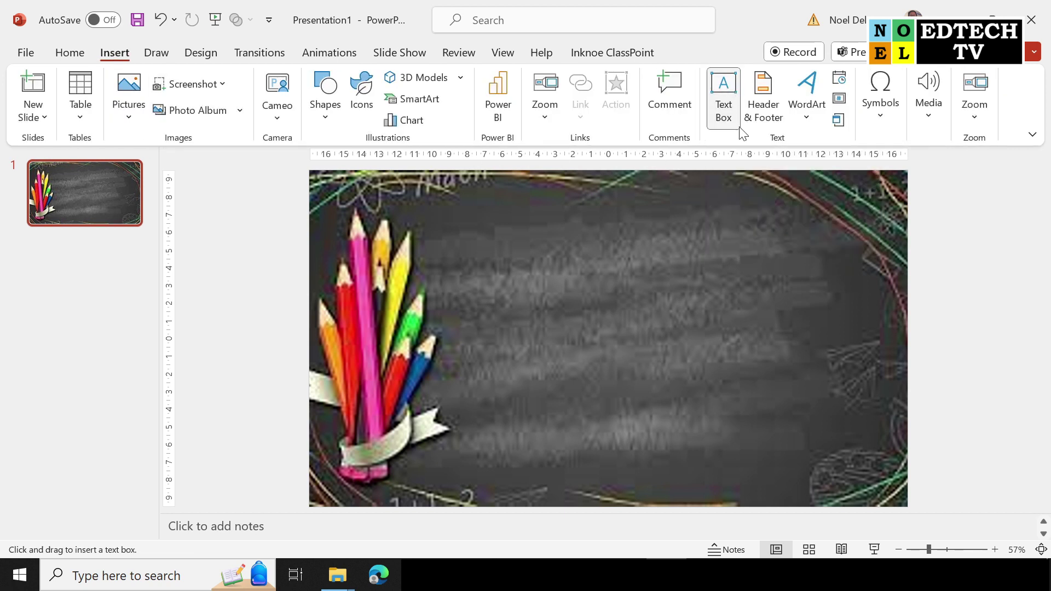
click(482, 287)
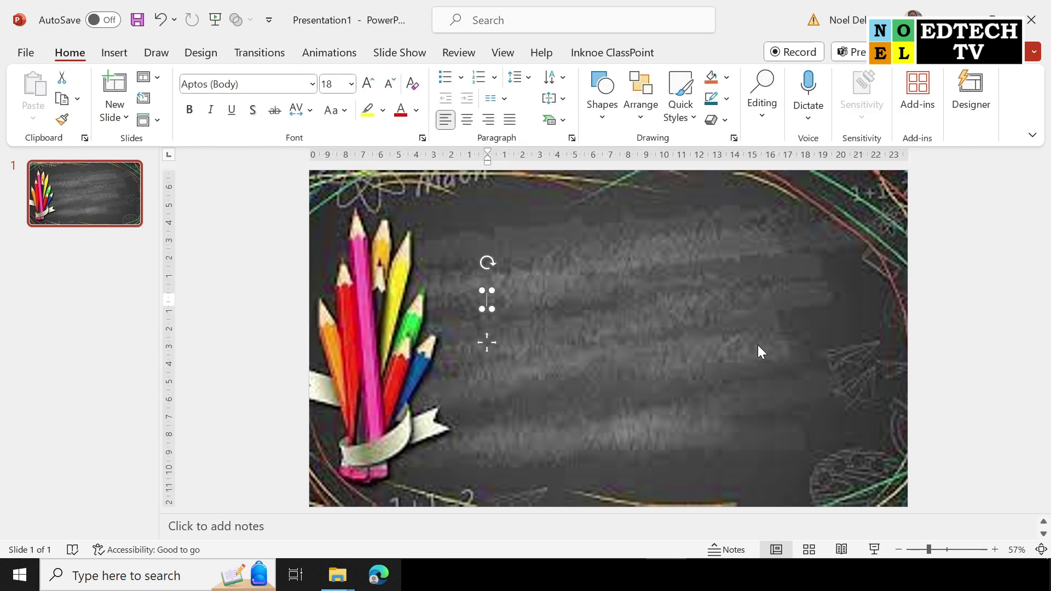
text(W)
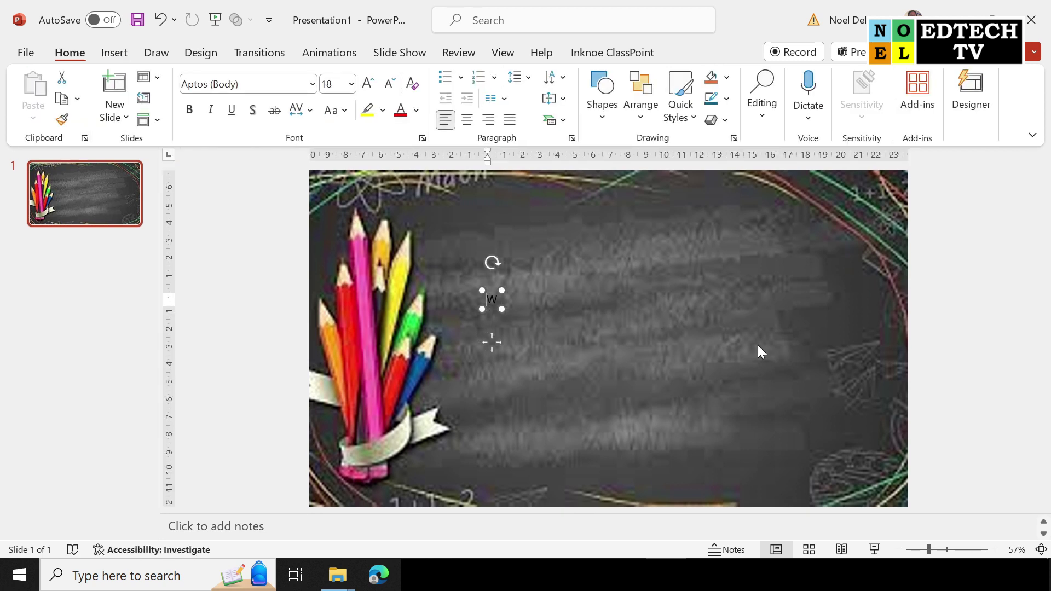
text(ELCOME)
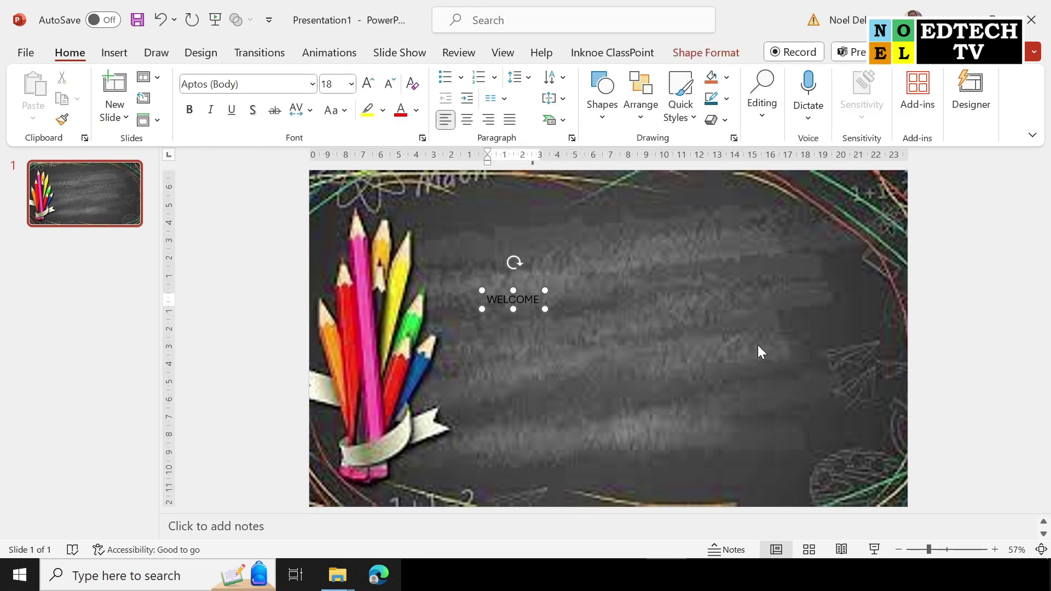
Make WELCOME bold and set its font to Impact
double_click(516, 302)
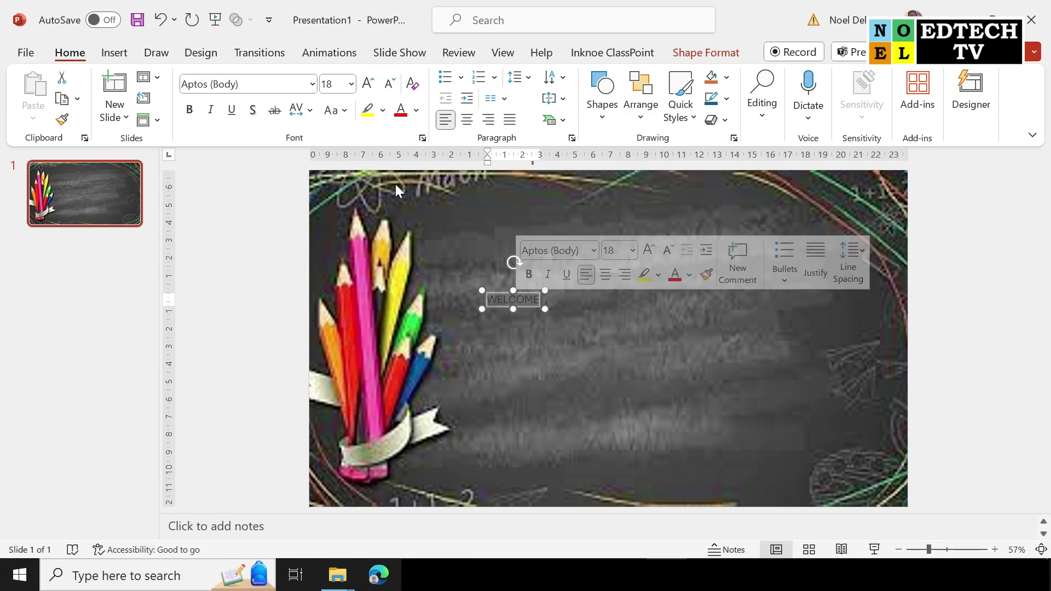
click(190, 110)
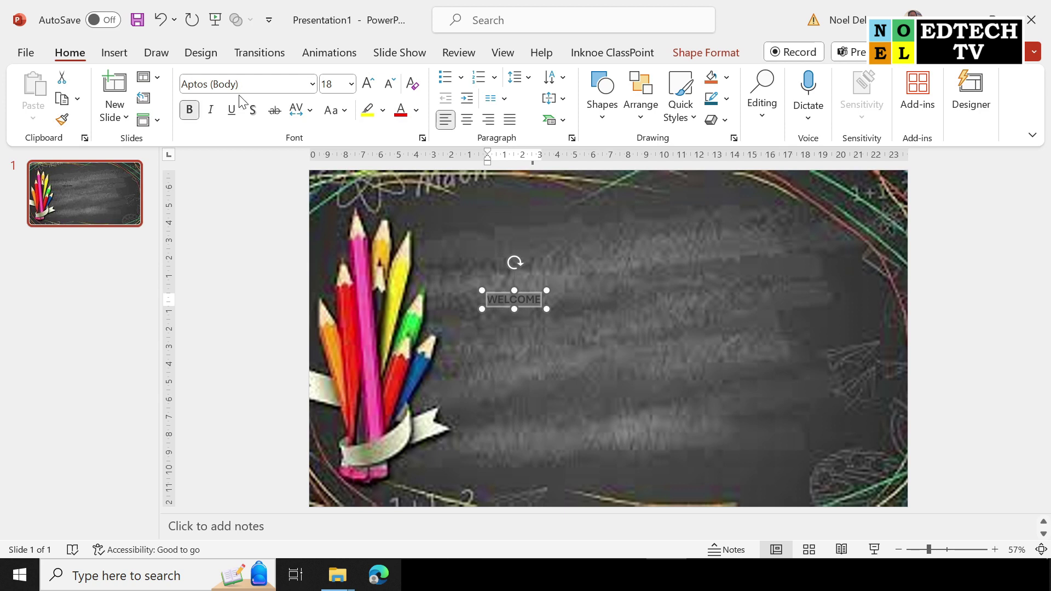
click(276, 84)
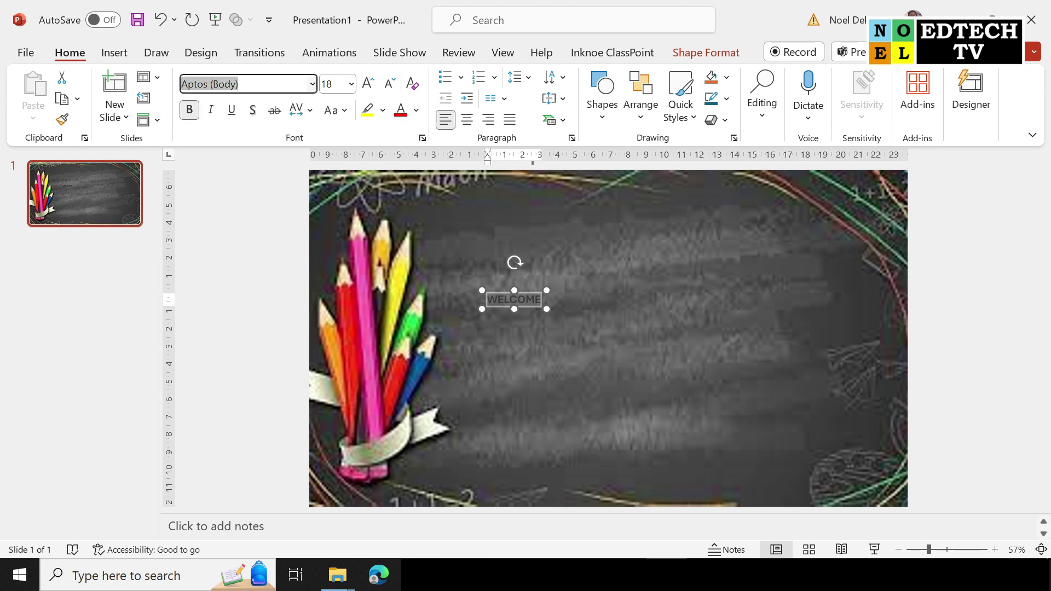
text(Impact)
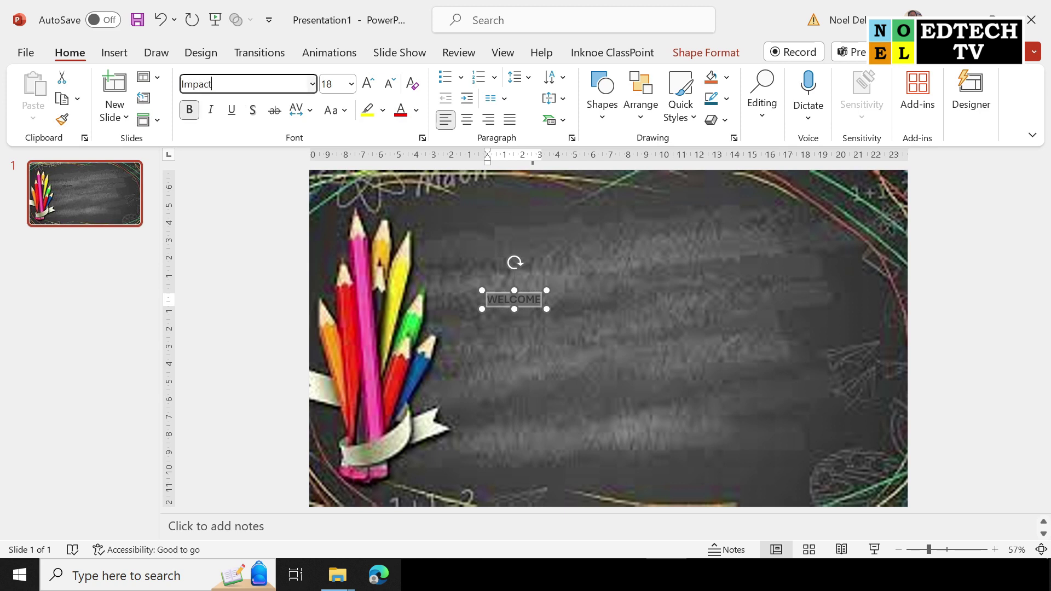
key(Return)
Resize WELCOME to 180 pt and position it beside the pencils
click(334, 84)
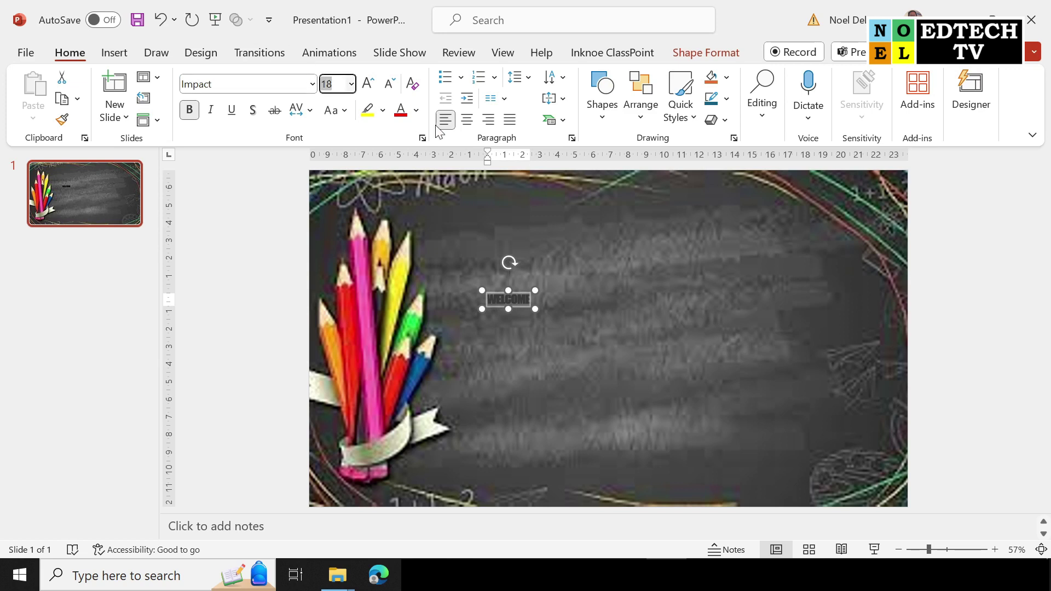
text(200)
key(Return)
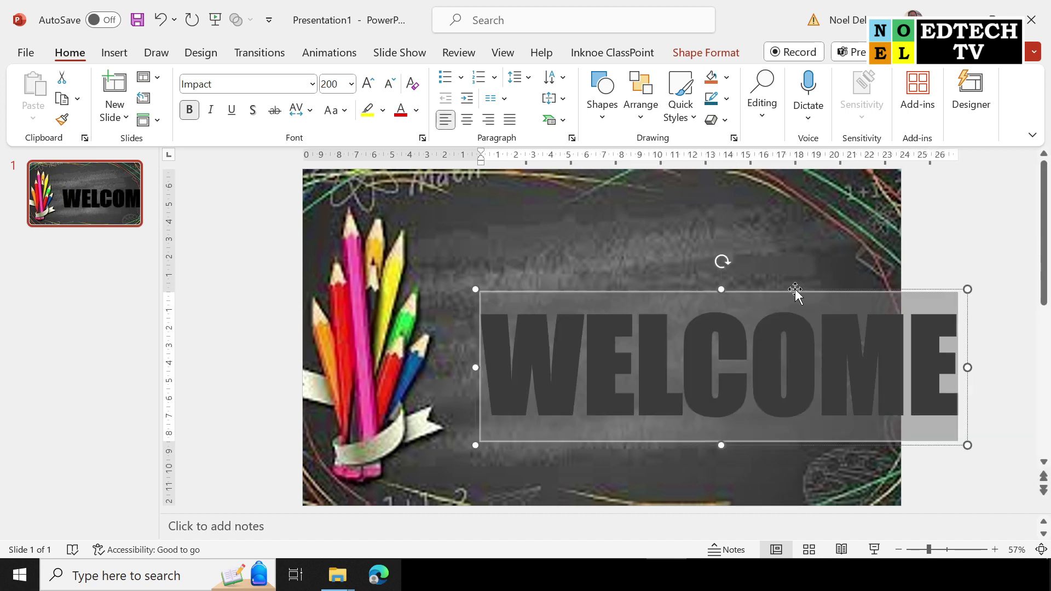
drag(795, 290, 724, 254)
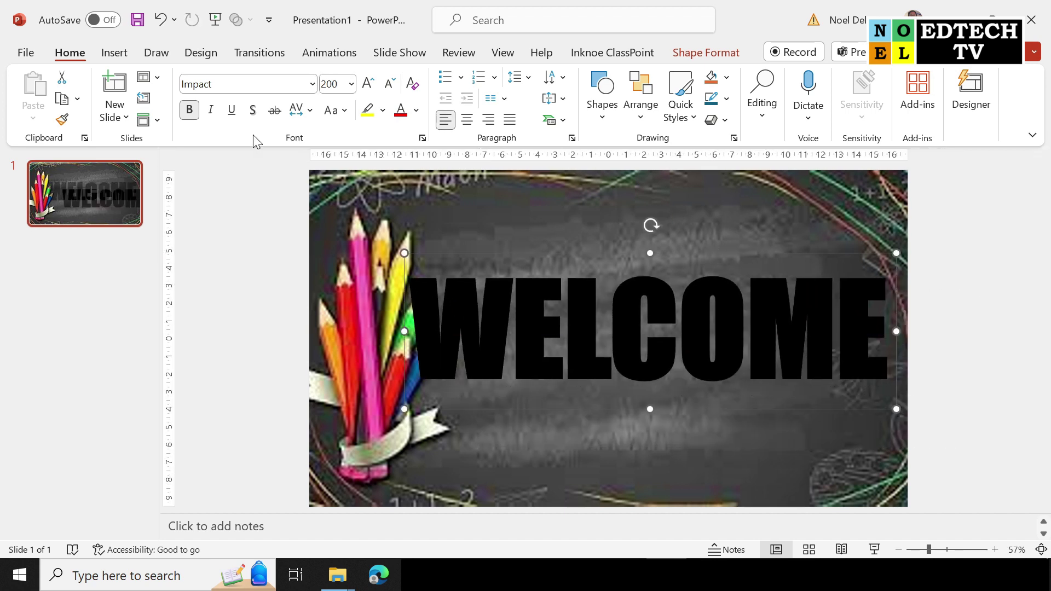
click(335, 85)
text(180)
key(Return)
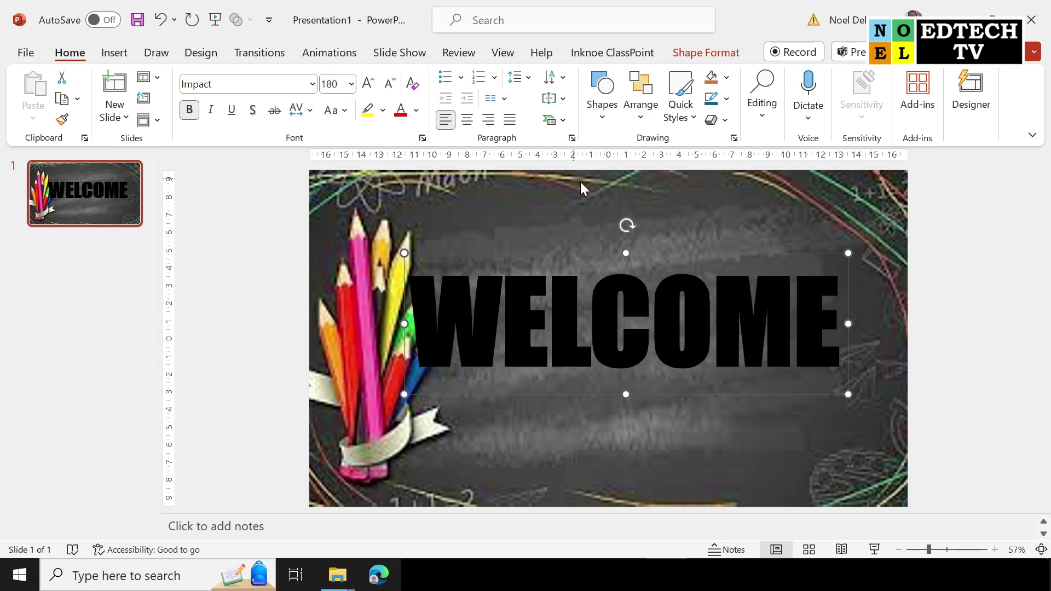
drag(679, 256, 715, 250)
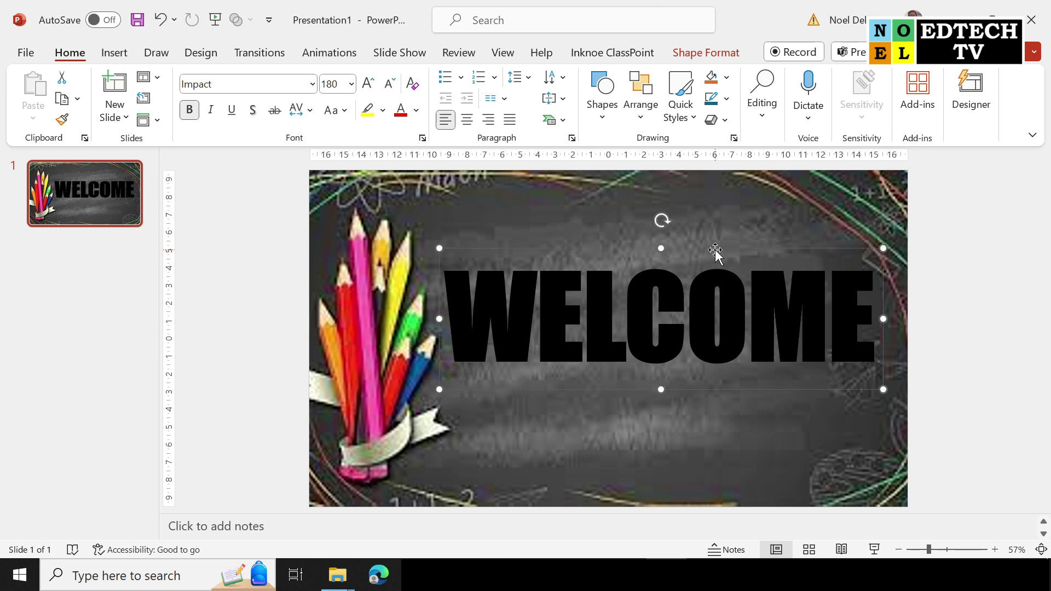
Colour WELCOME white and place a duplicate copy directly below it
click(417, 111)
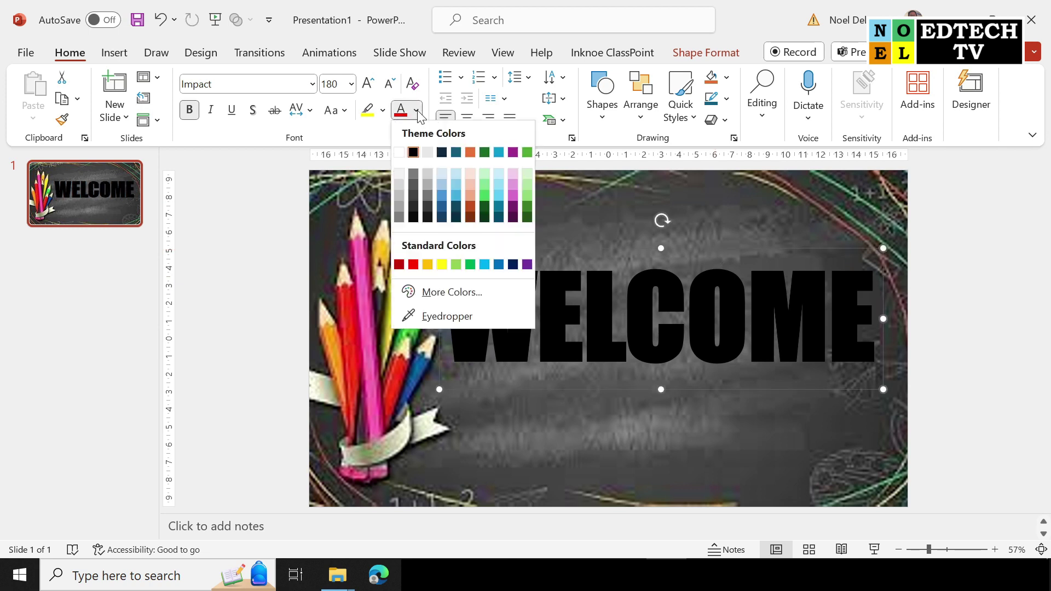
click(400, 153)
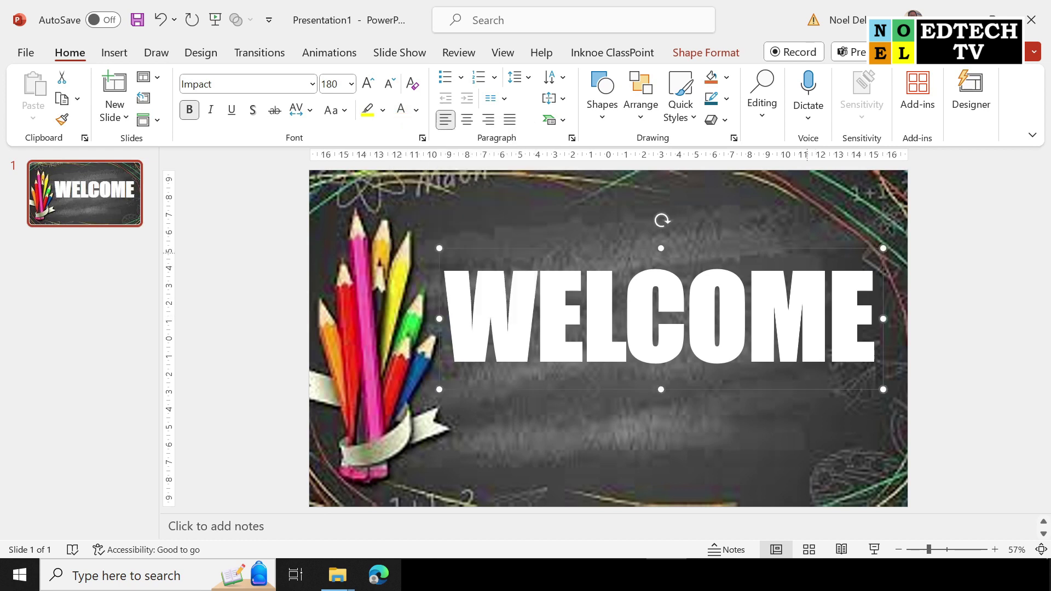
key(ctrl+d)
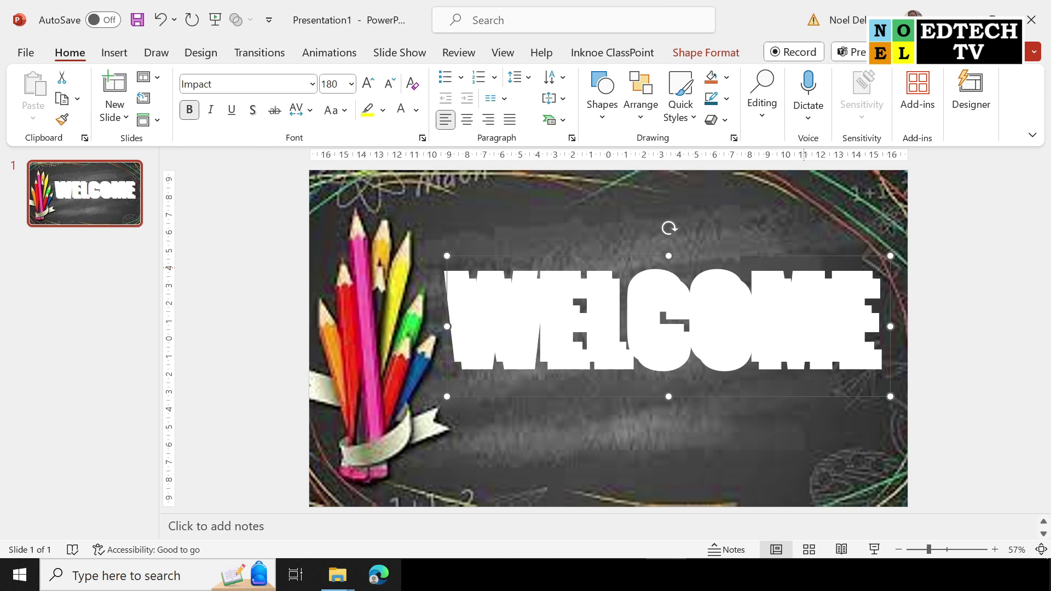
drag(811, 254, 807, 381)
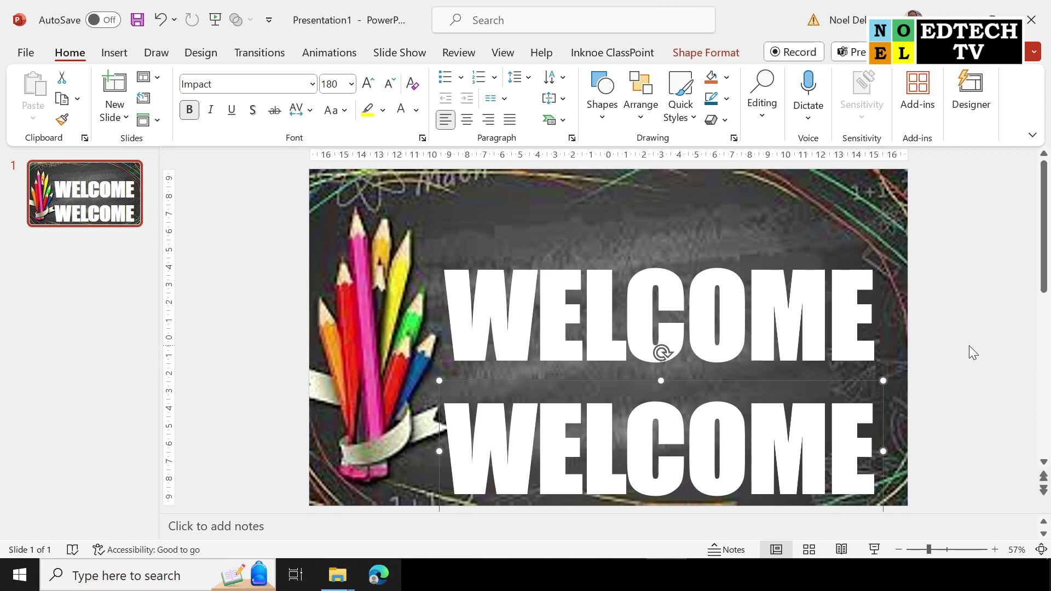
Insert the video EXPLOSION VIDEO.mp4 from the Desktop onto the slide
click(943, 323)
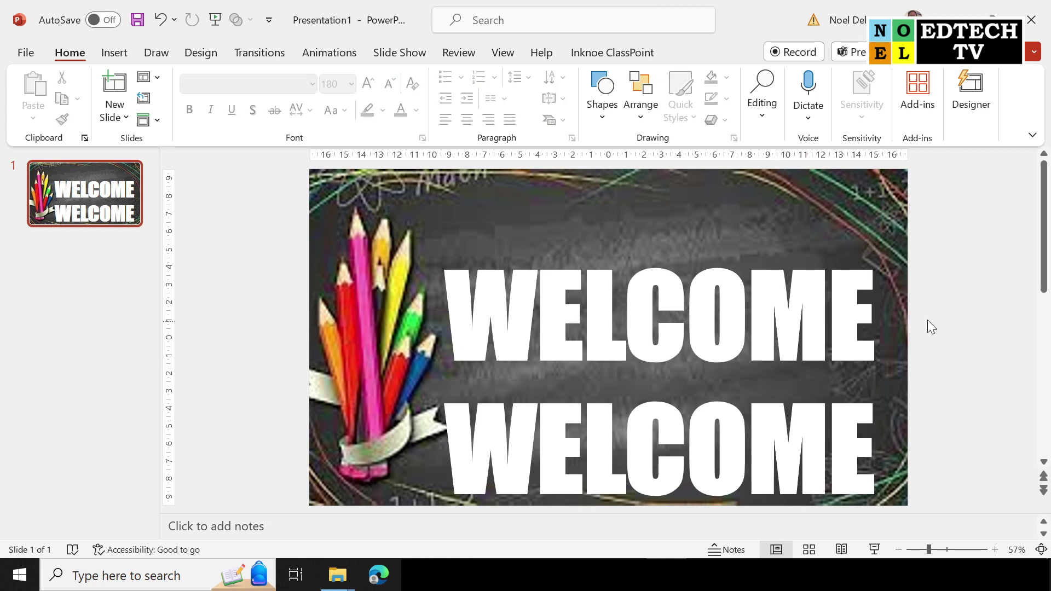
click(746, 317)
click(951, 226)
click(122, 54)
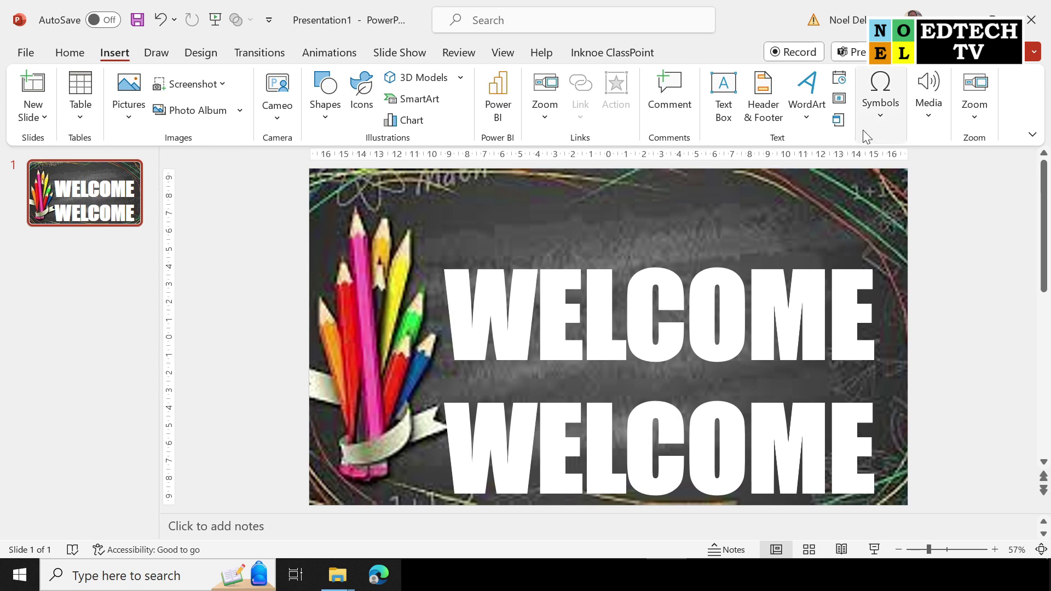
click(929, 99)
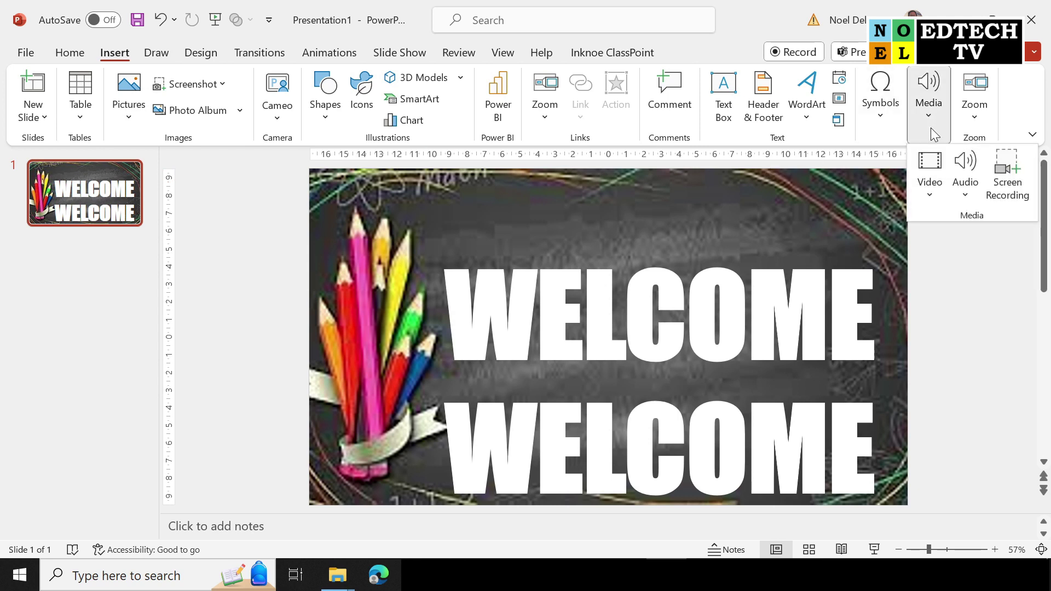
click(929, 198)
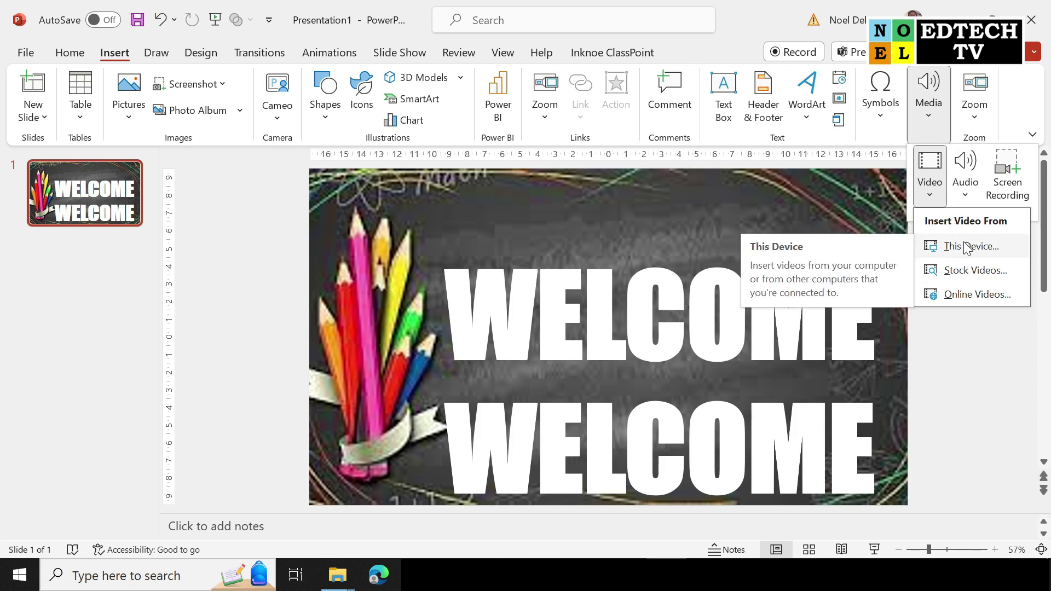
click(966, 247)
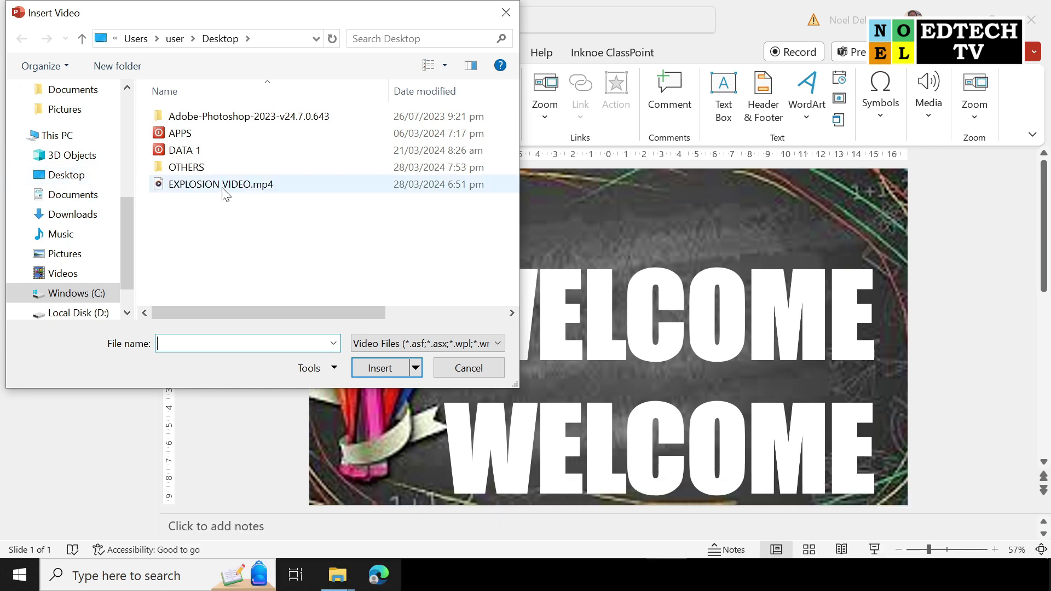
click(223, 189)
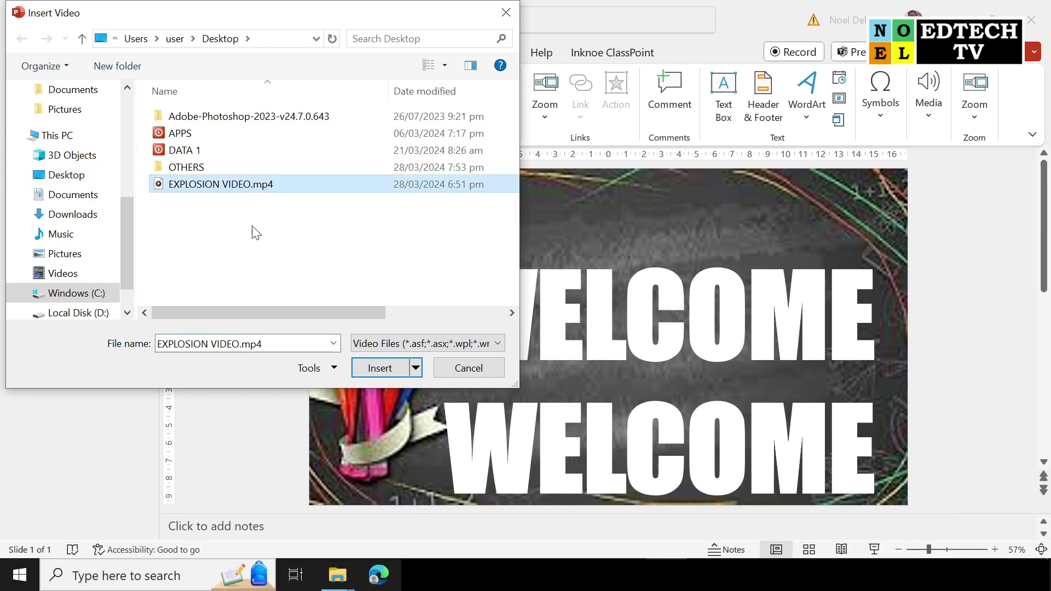
click(373, 366)
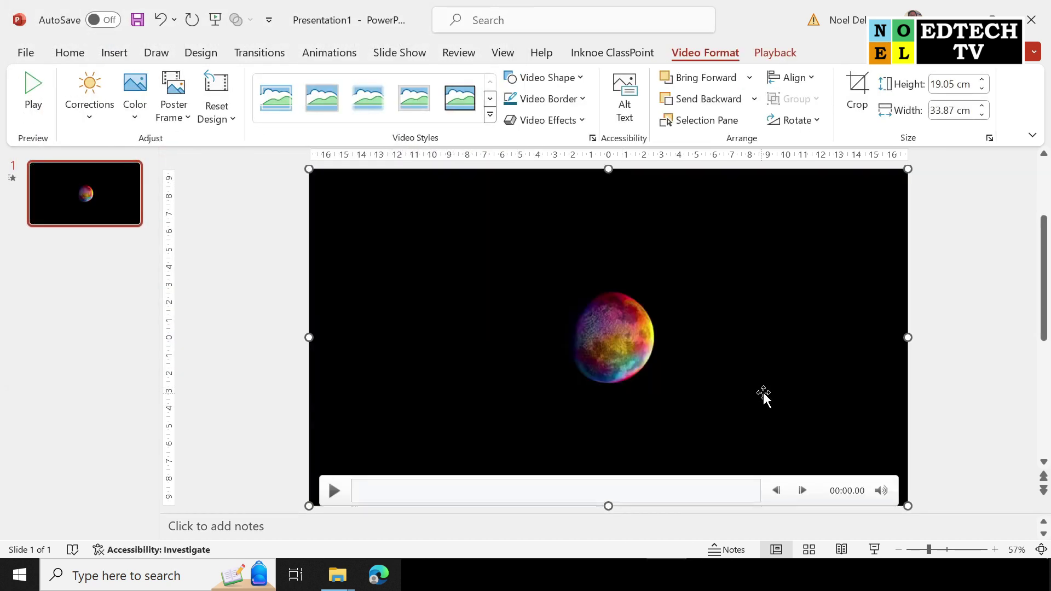
Send the video behind both WELCOME lines, nudge it up and right, and preview it
right_click(847, 232)
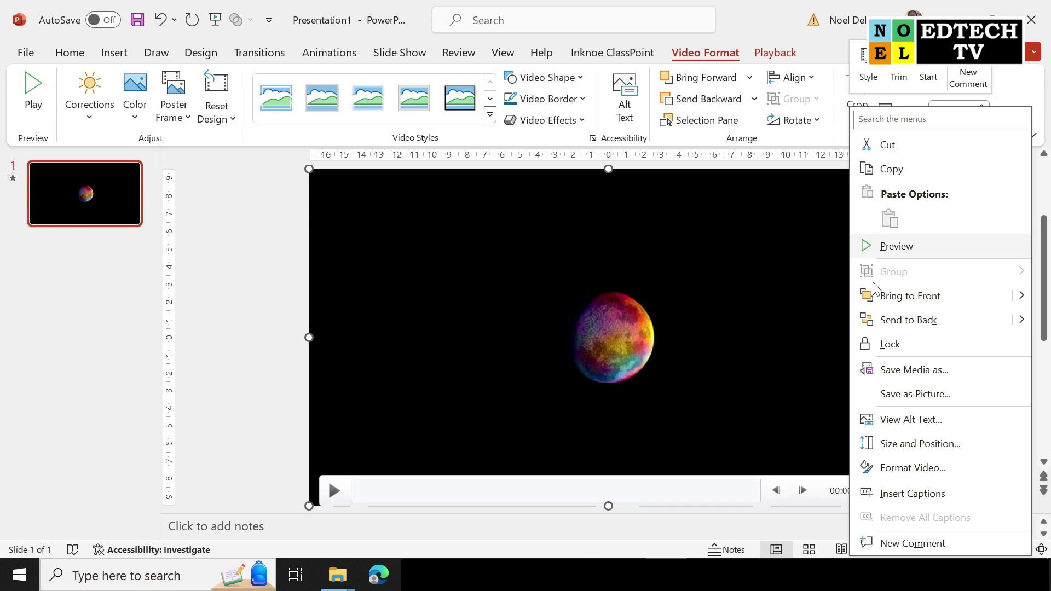
click(923, 328)
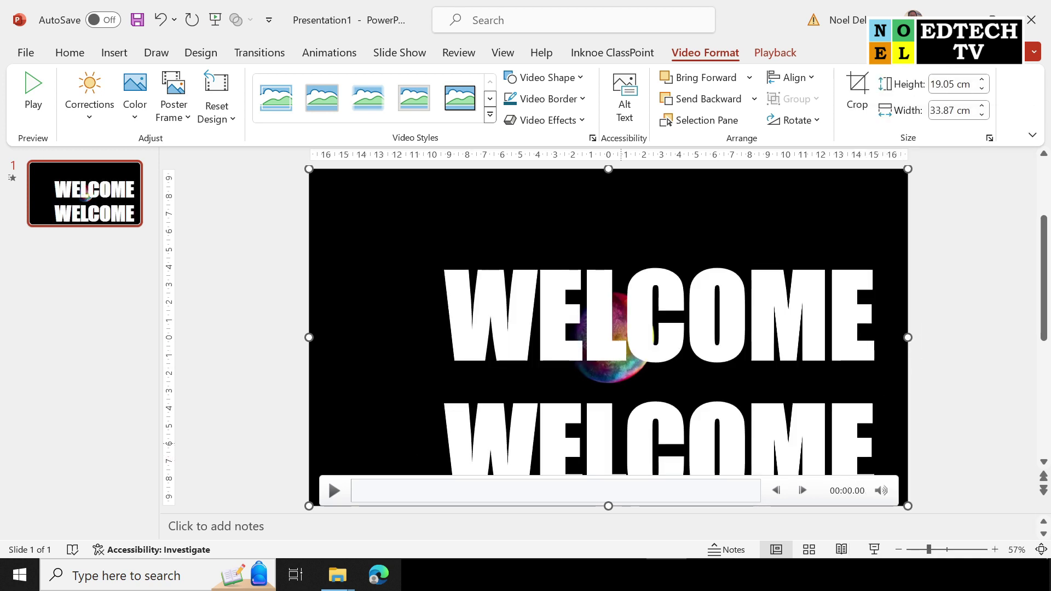
drag(860, 186, 891, 176)
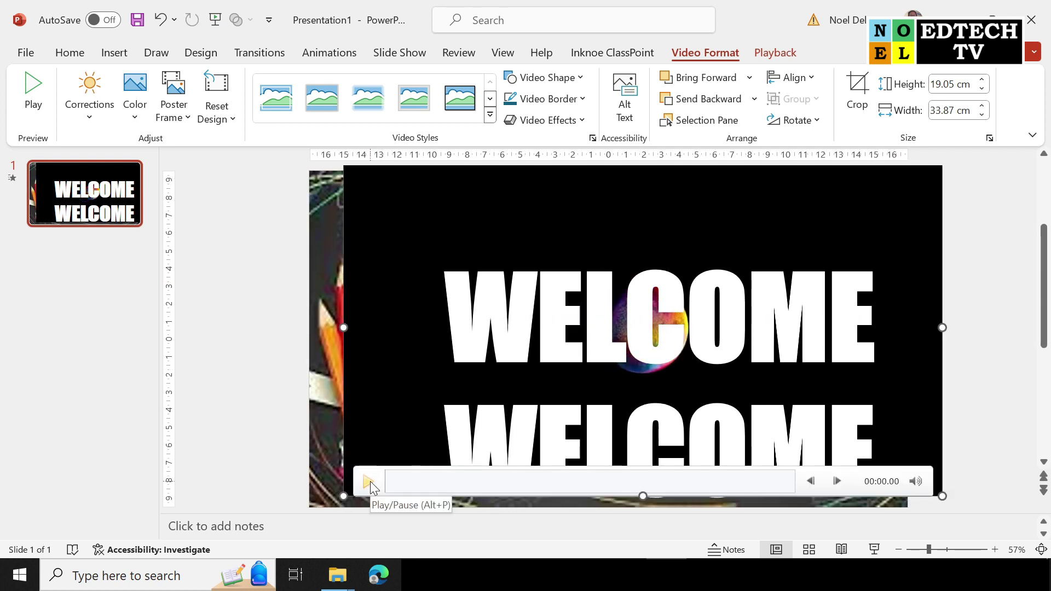
click(370, 481)
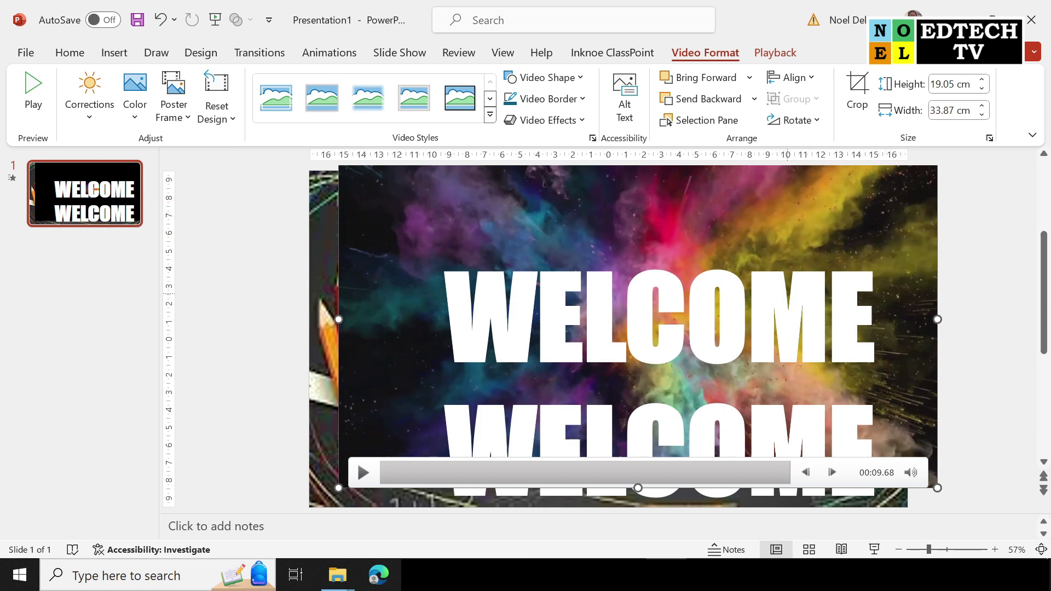
Intersect the video with the top WELCOME so the explosion plays inside its letters
click(769, 278)
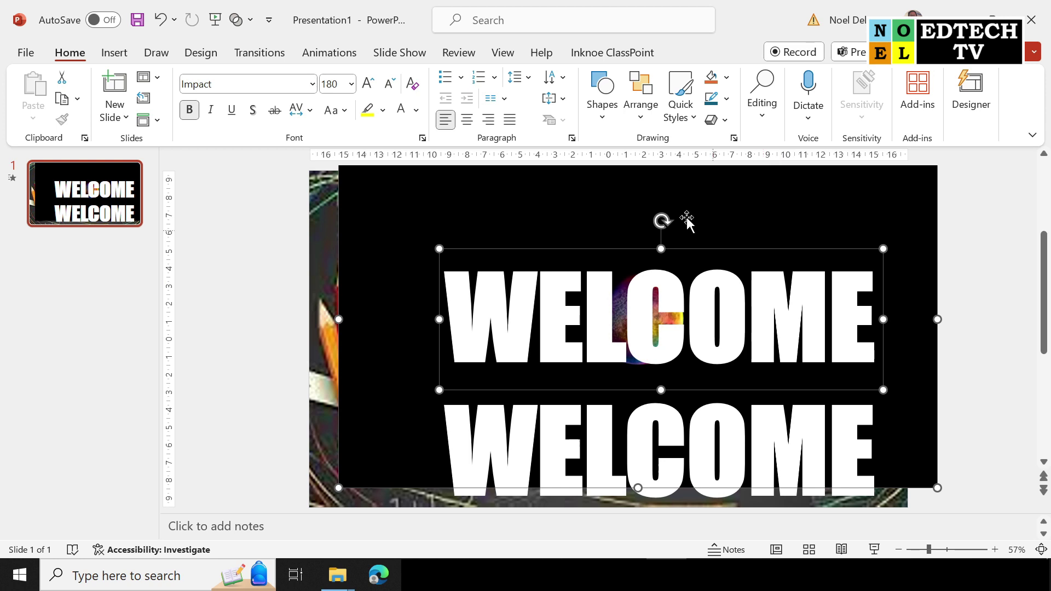
click(250, 21)
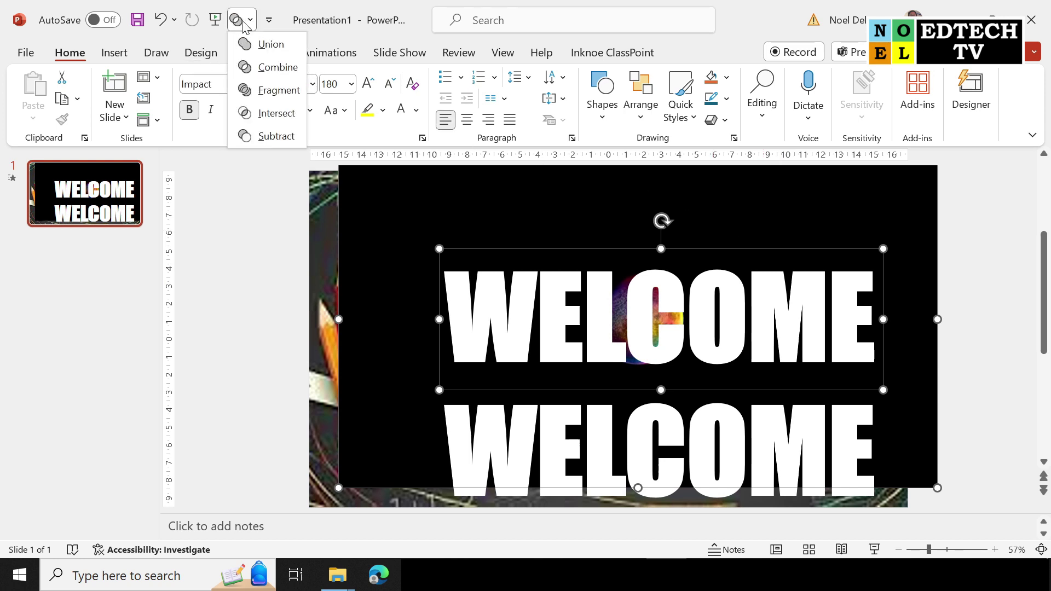
click(272, 115)
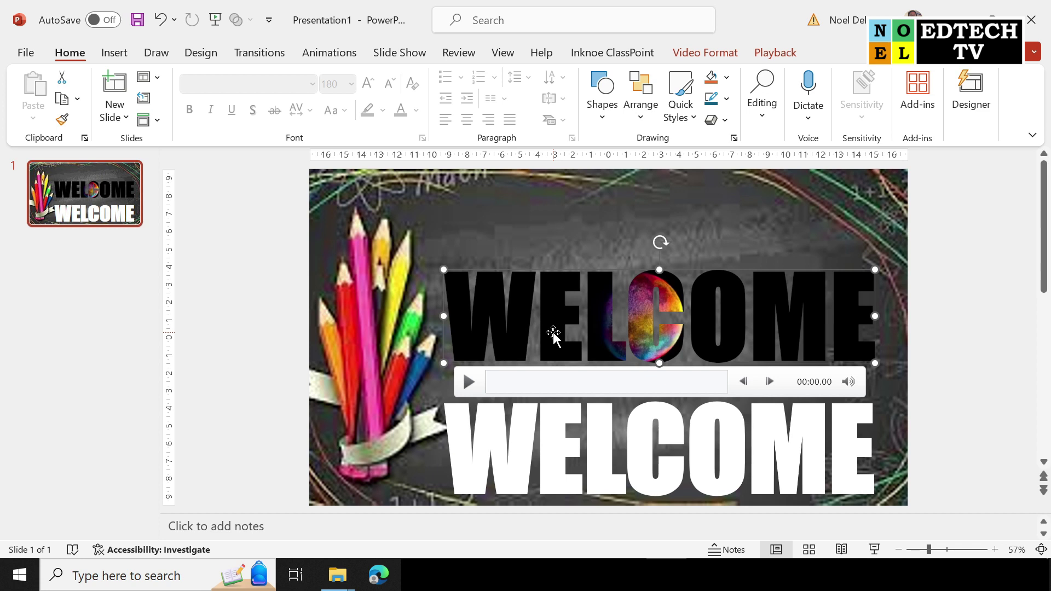
Set the video to start Automatically and Loop until Stopped
click(789, 55)
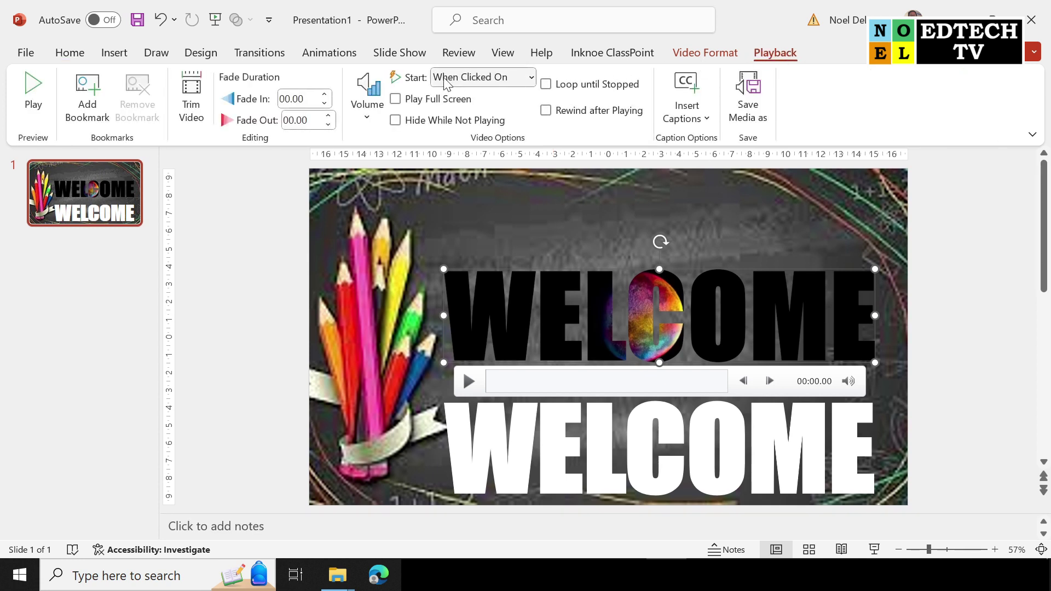
click(531, 77)
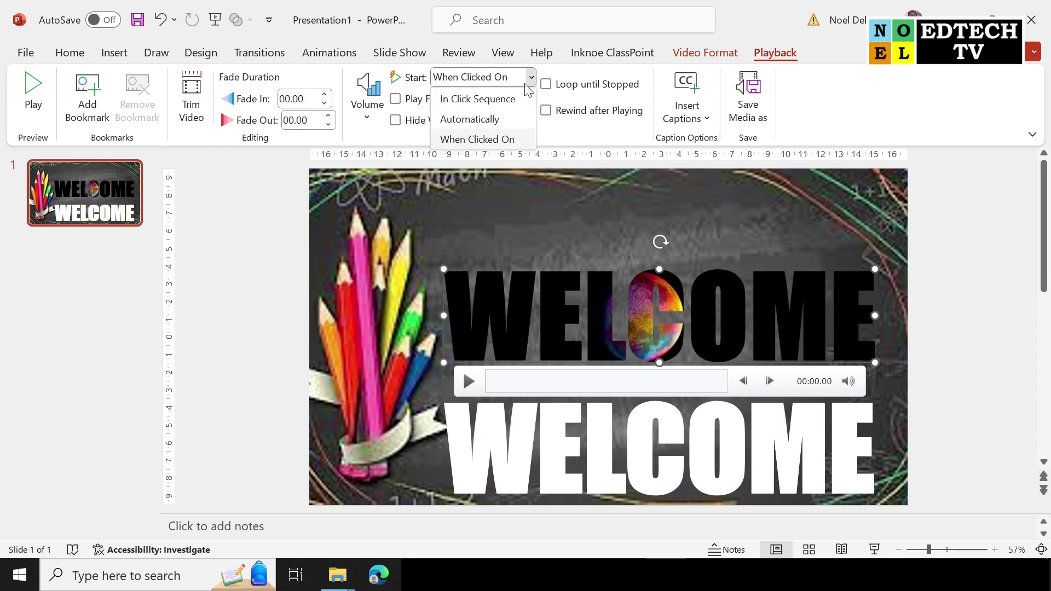
click(492, 120)
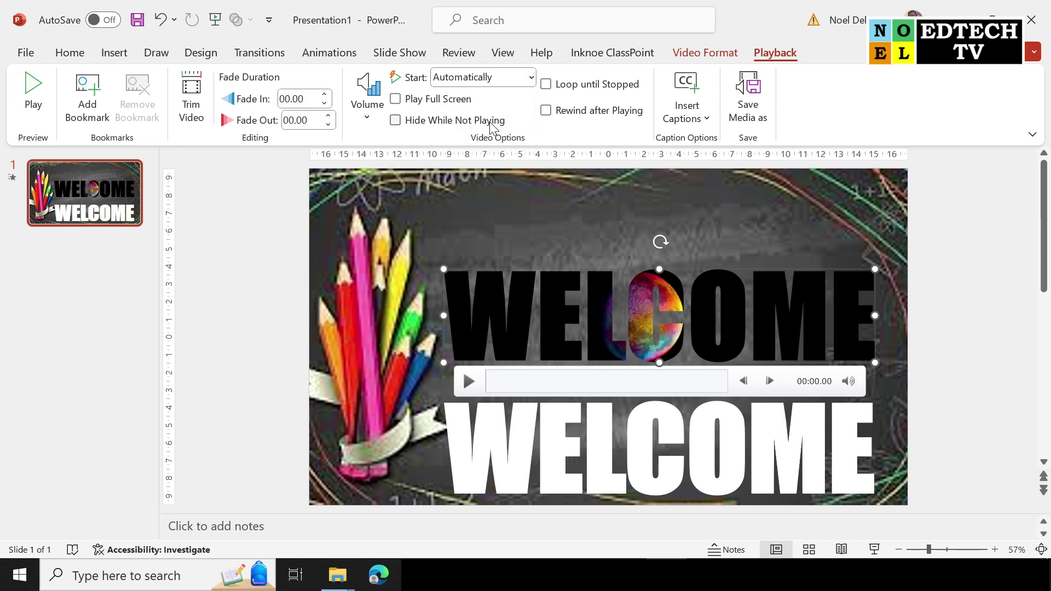
click(546, 85)
click(70, 53)
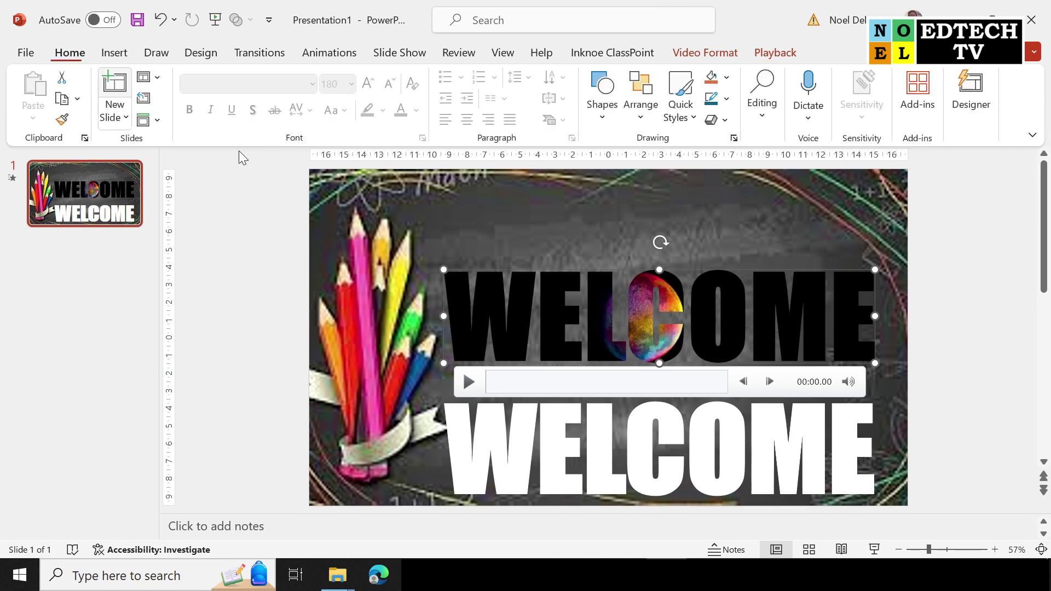
Apply the second 3-D bevel preset from Shape Effects to the video-filled WELCOME
click(726, 121)
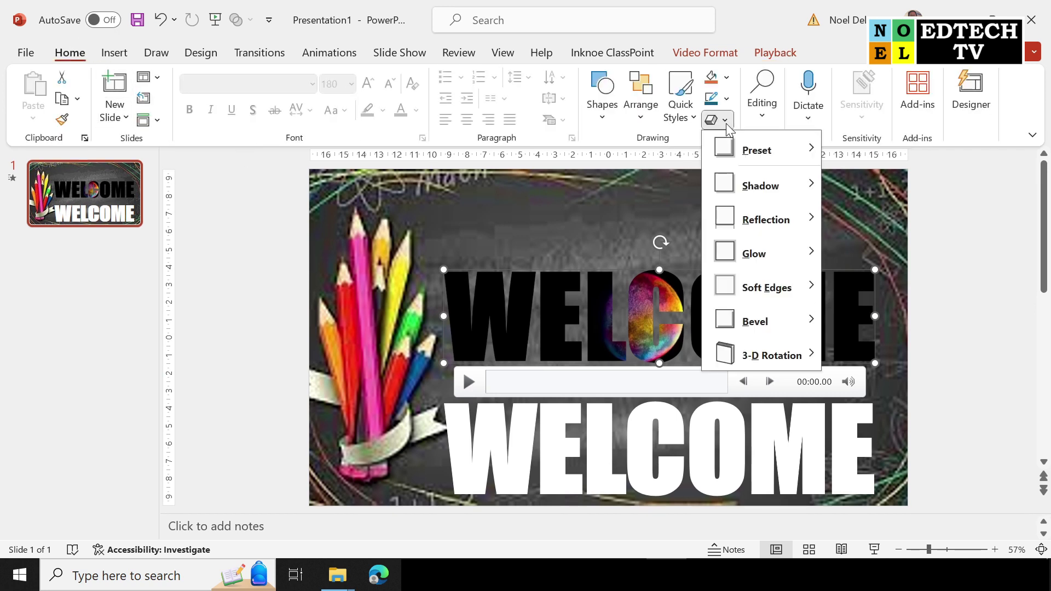
click(726, 123)
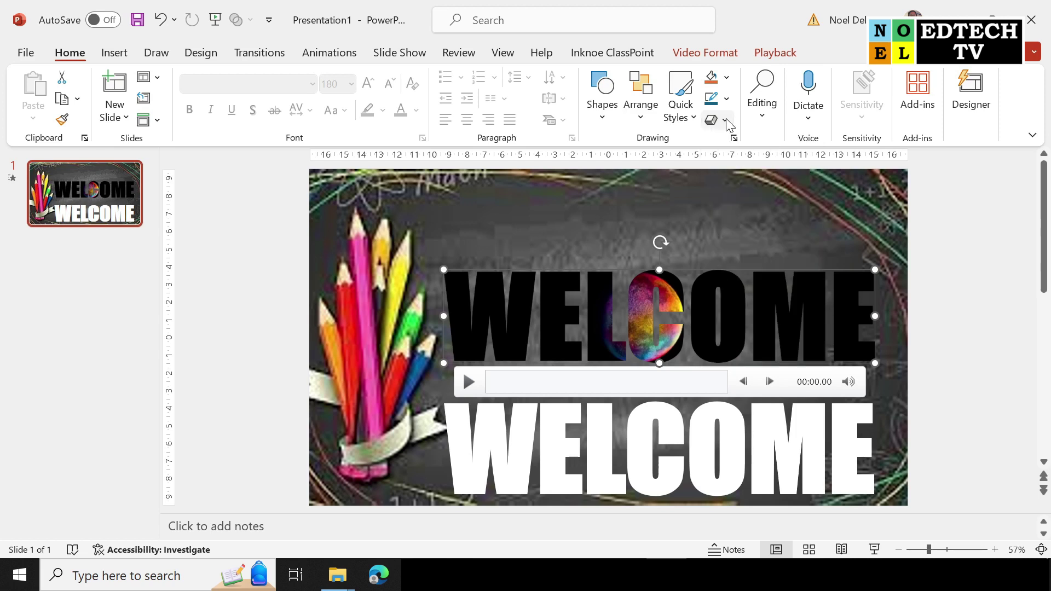
click(724, 121)
mouse_move(757, 149)
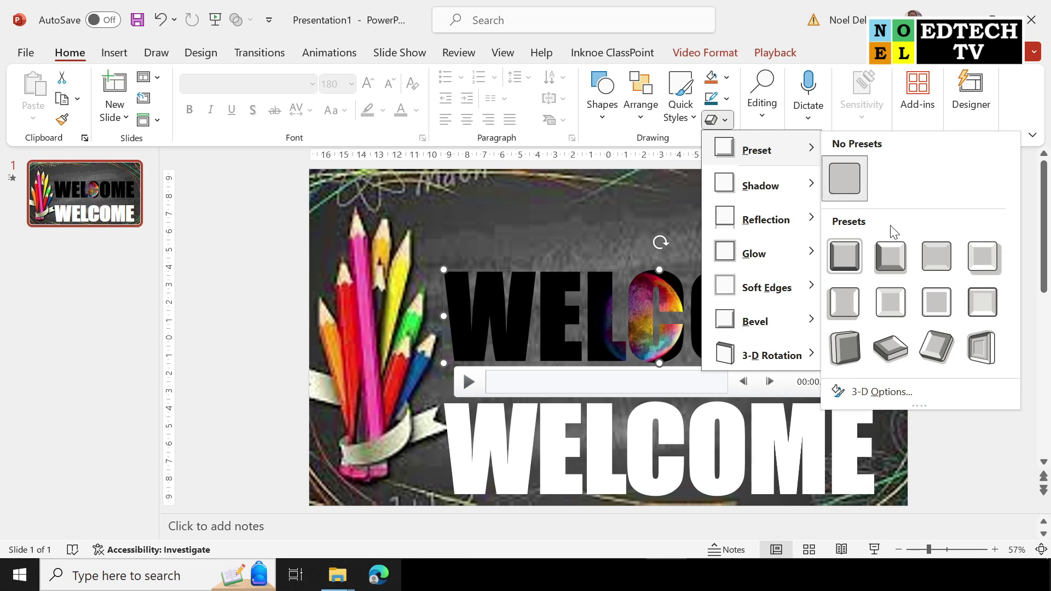
click(891, 256)
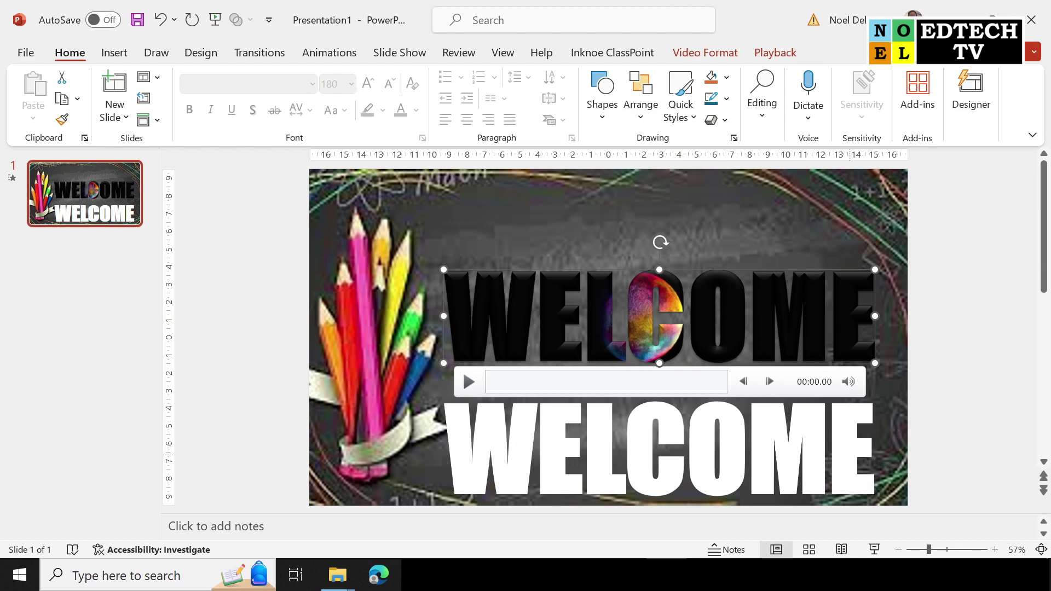
Apply a preset 3-D effect to the white WELCOME text box
click(747, 449)
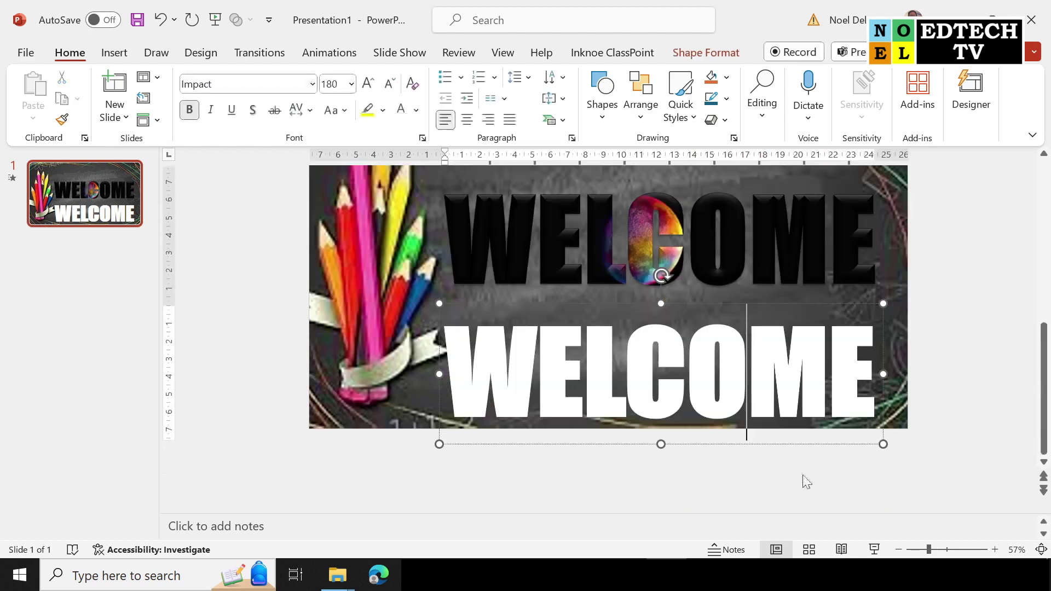
click(824, 445)
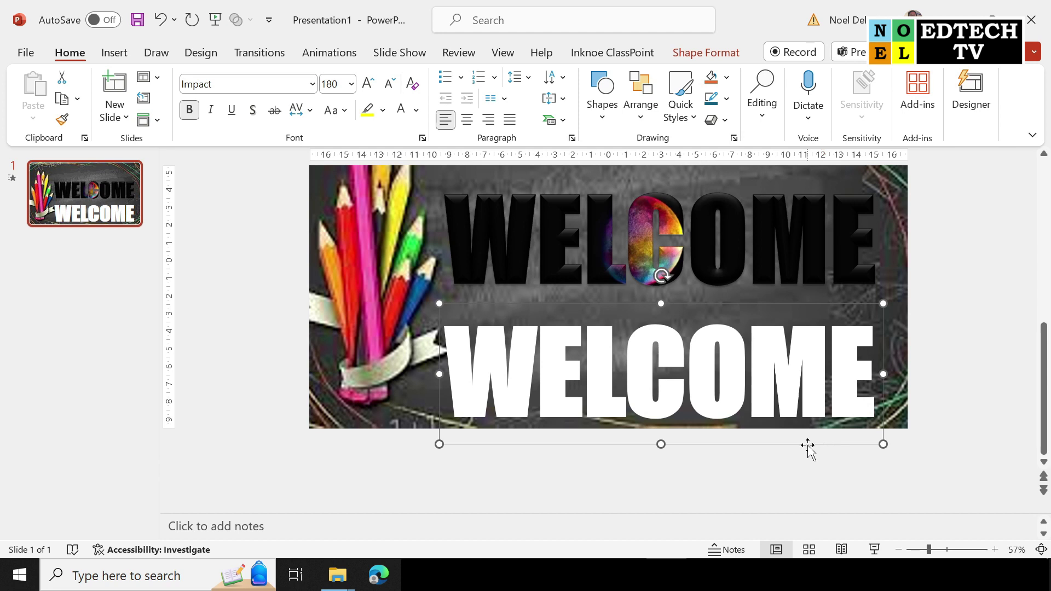
click(724, 120)
mouse_move(757, 149)
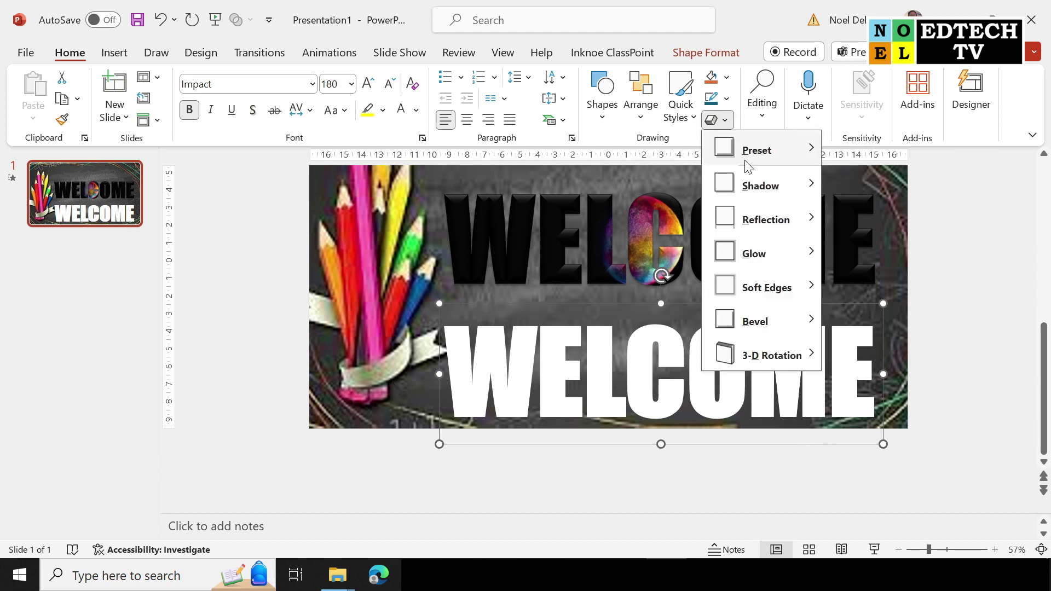
click(890, 266)
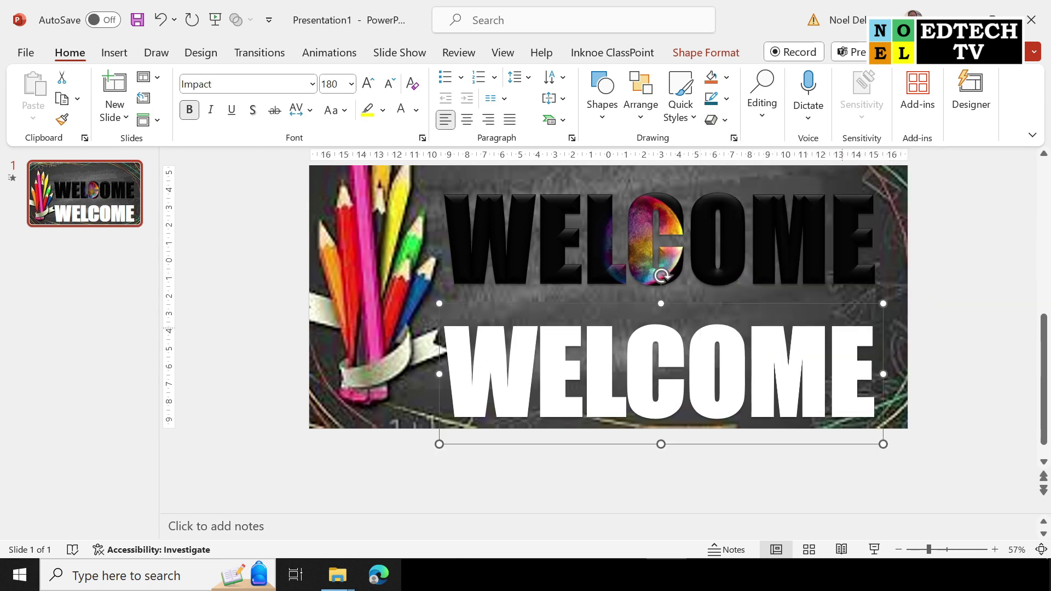
Send the white WELCOME behind the black one and offset the black text left like a shadow
drag(840, 304, 848, 175)
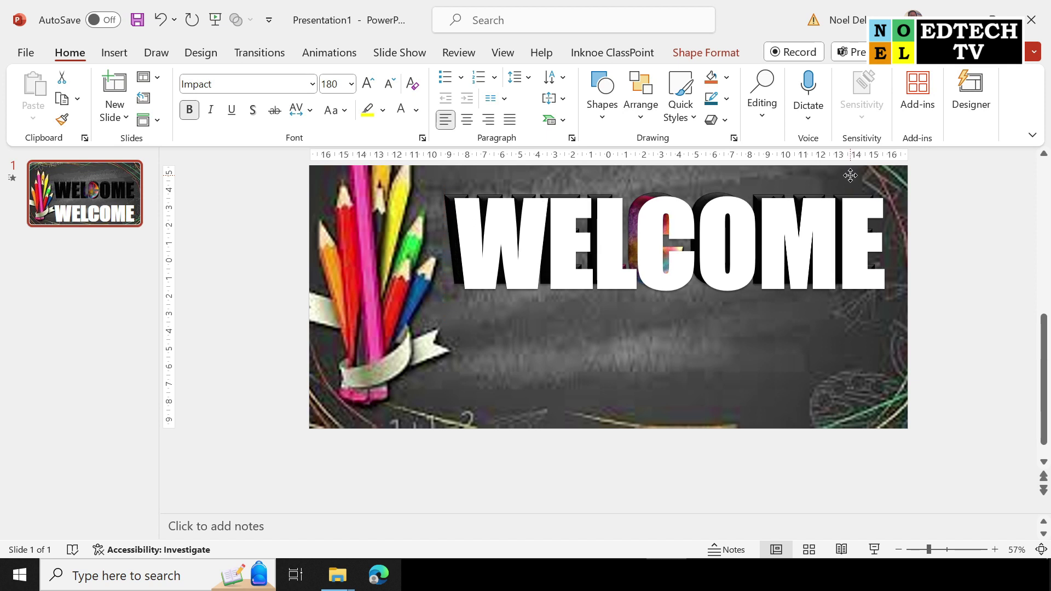
drag(848, 175, 850, 176)
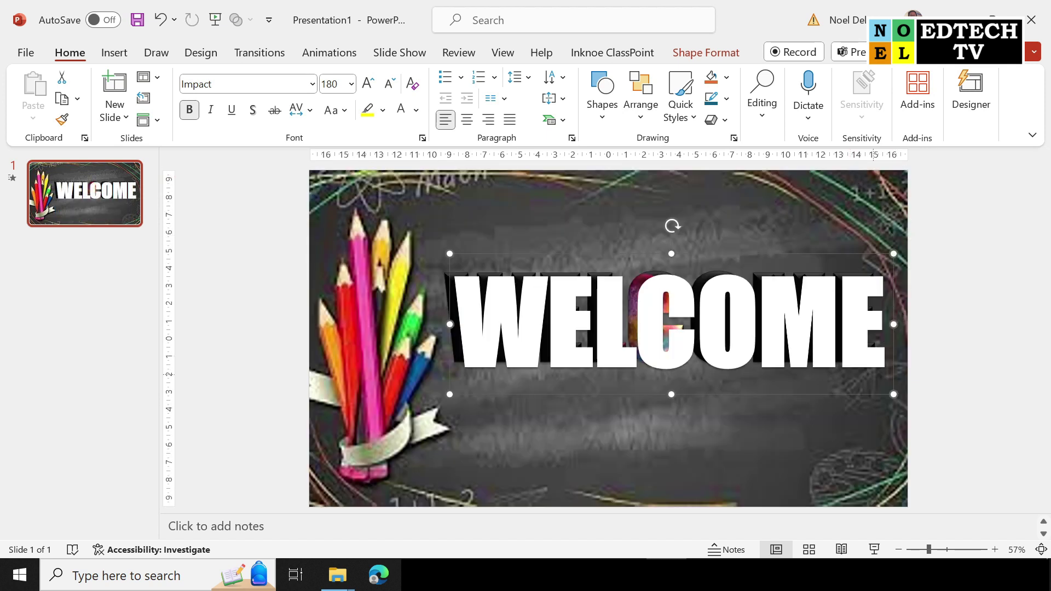
right_click(864, 395)
click(948, 242)
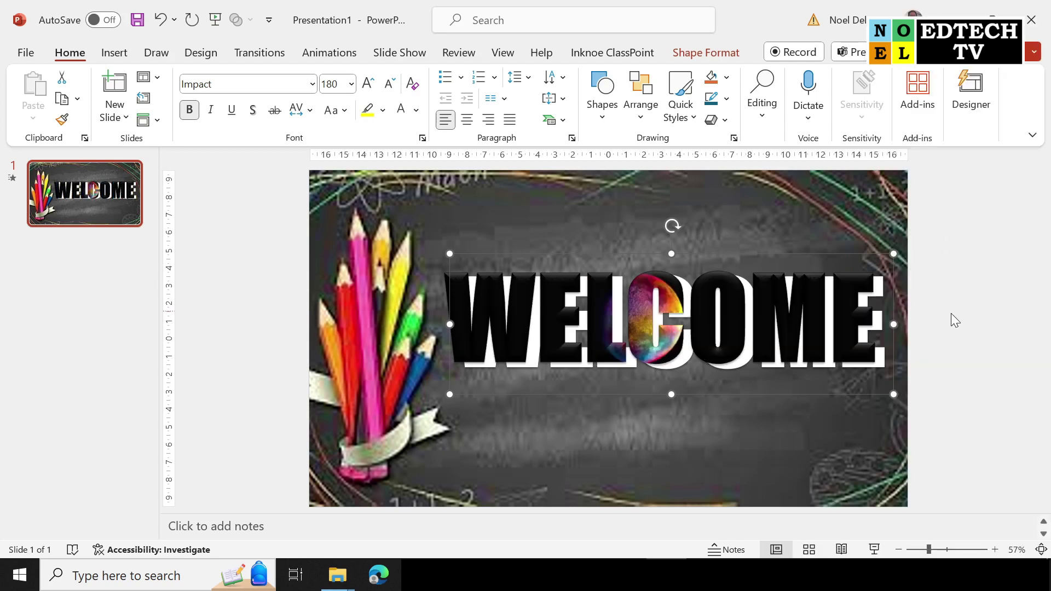
drag(886, 254, 880, 253)
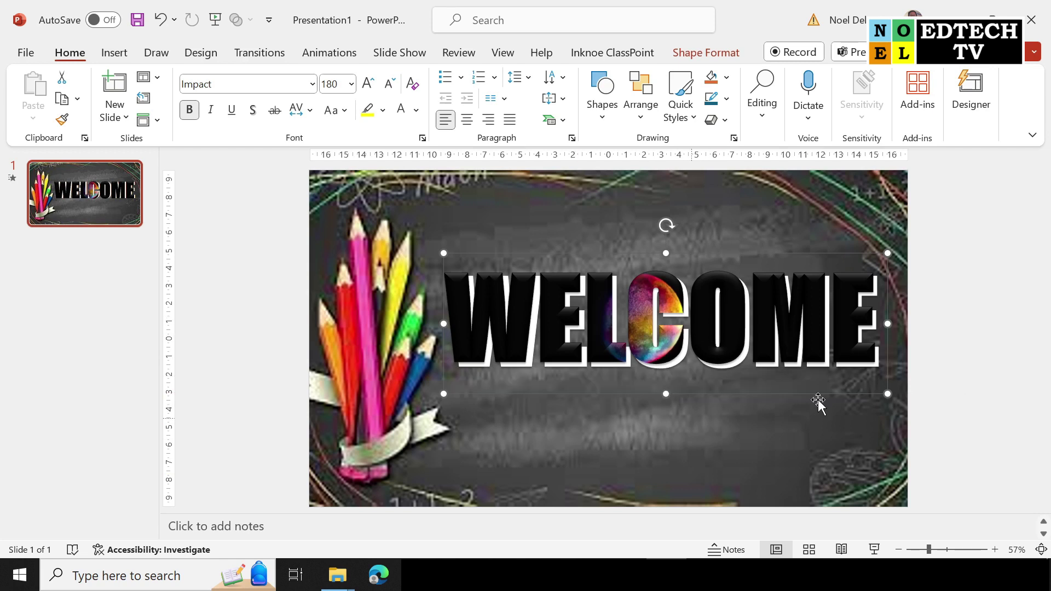
Deselect WELCOME and run the slide show to preview the looping video
click(961, 311)
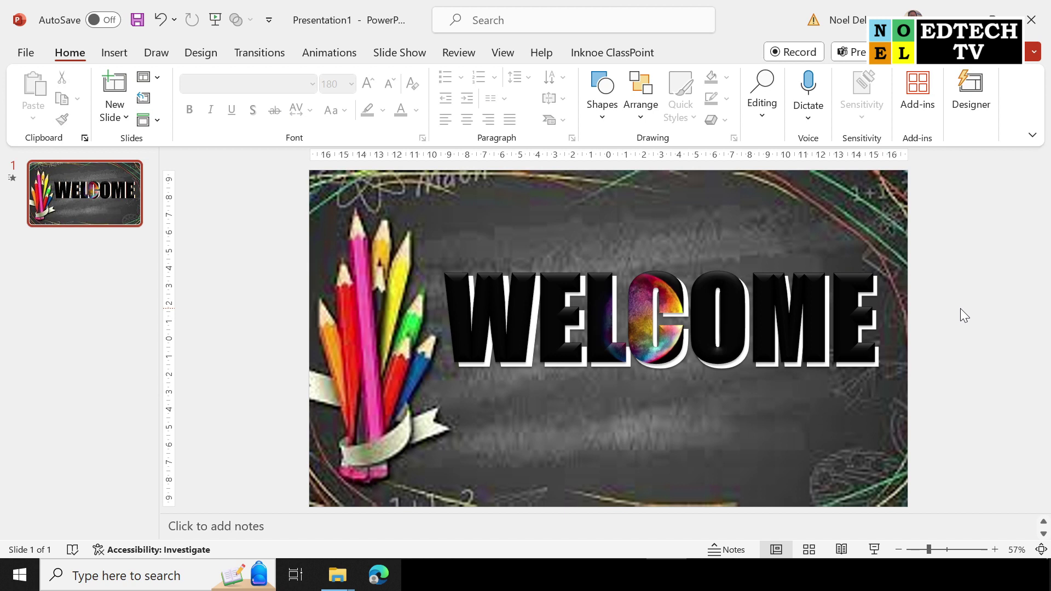
click(875, 549)
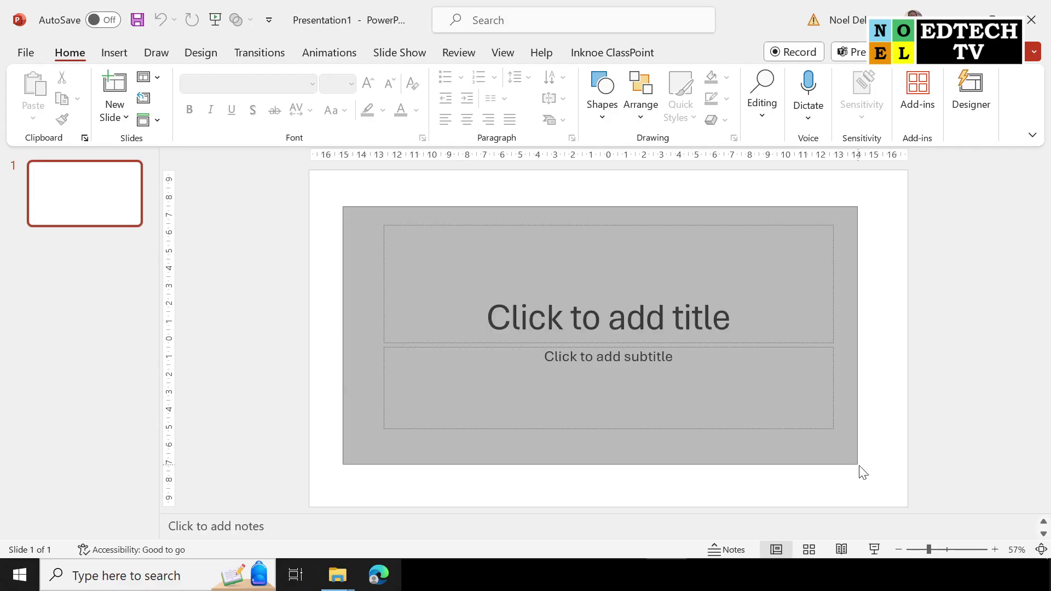
Delete both placeholders and set Desktop WELCOME.jpg as the slide's picture background
drag(343, 207, 865, 472)
key(Delete)
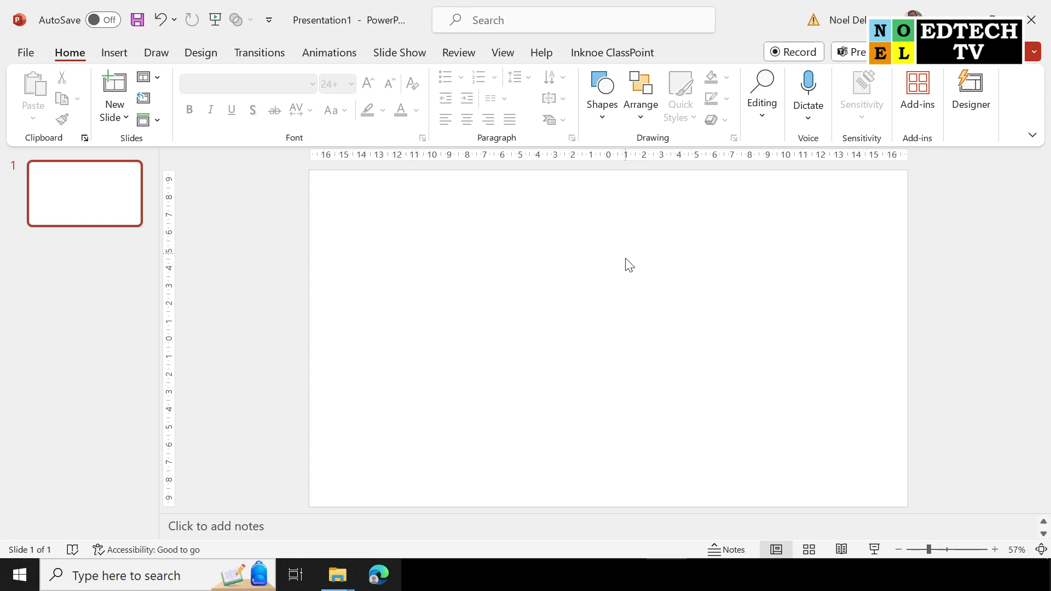
right_click(662, 261)
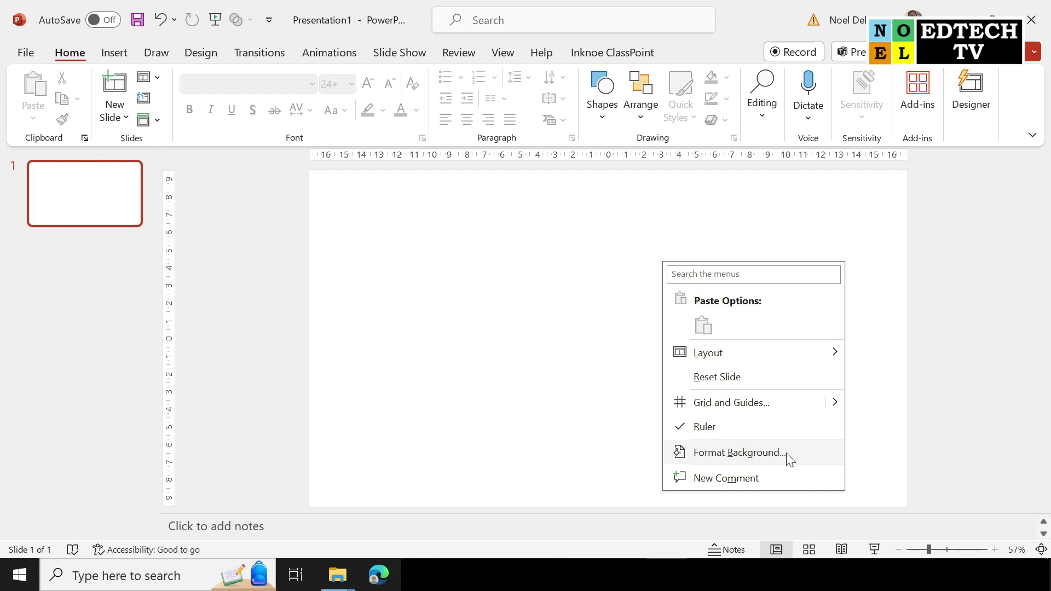
click(768, 454)
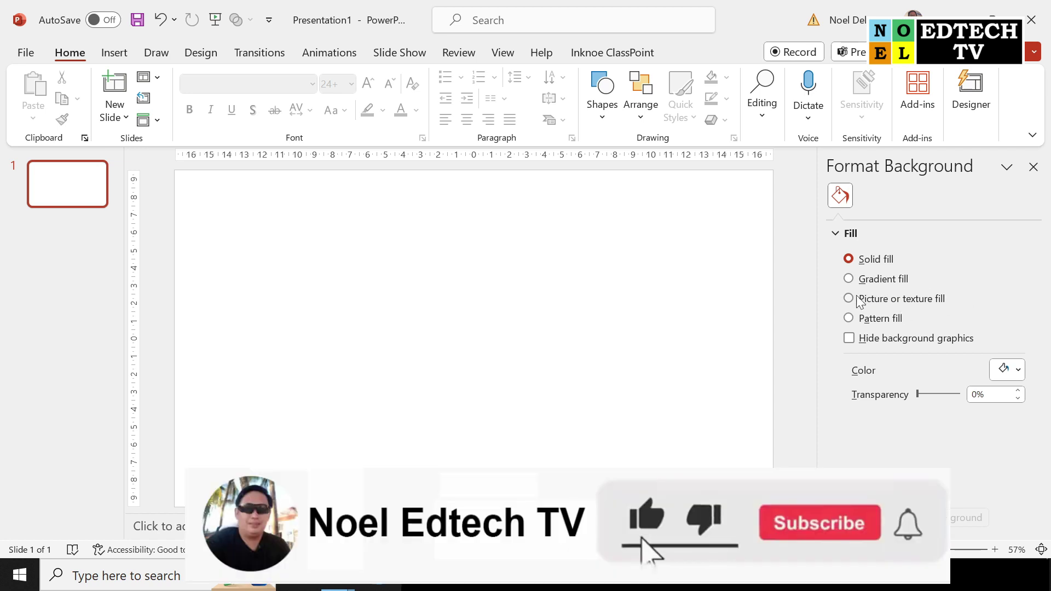
click(917, 301)
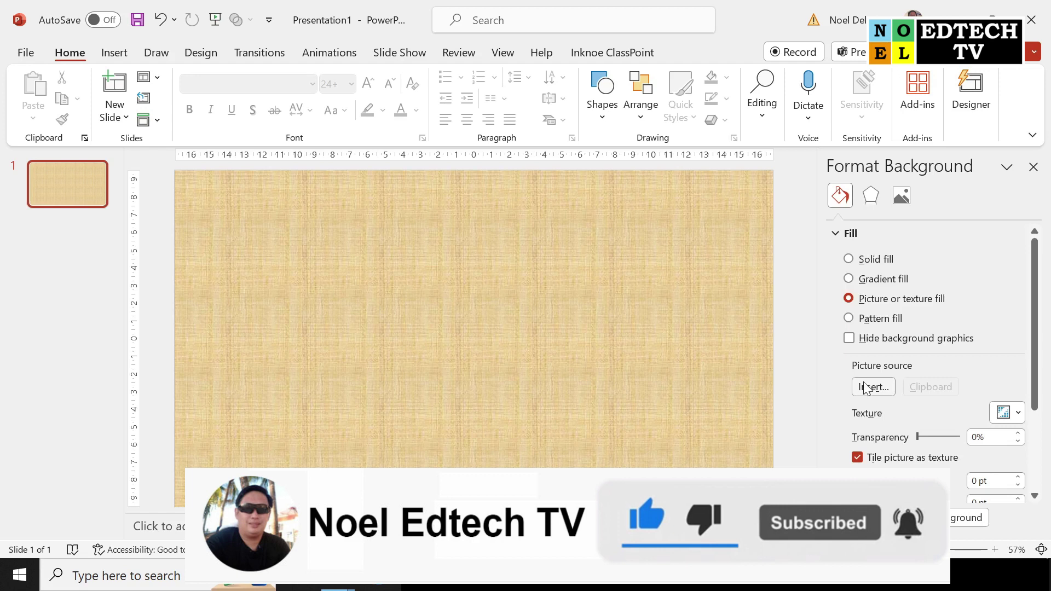
click(873, 387)
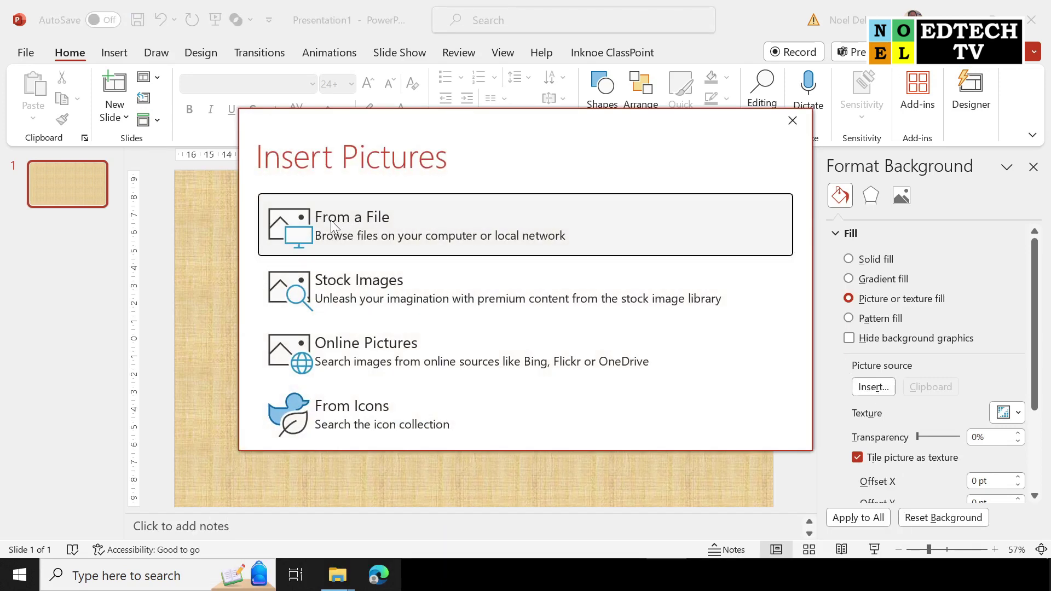
click(332, 221)
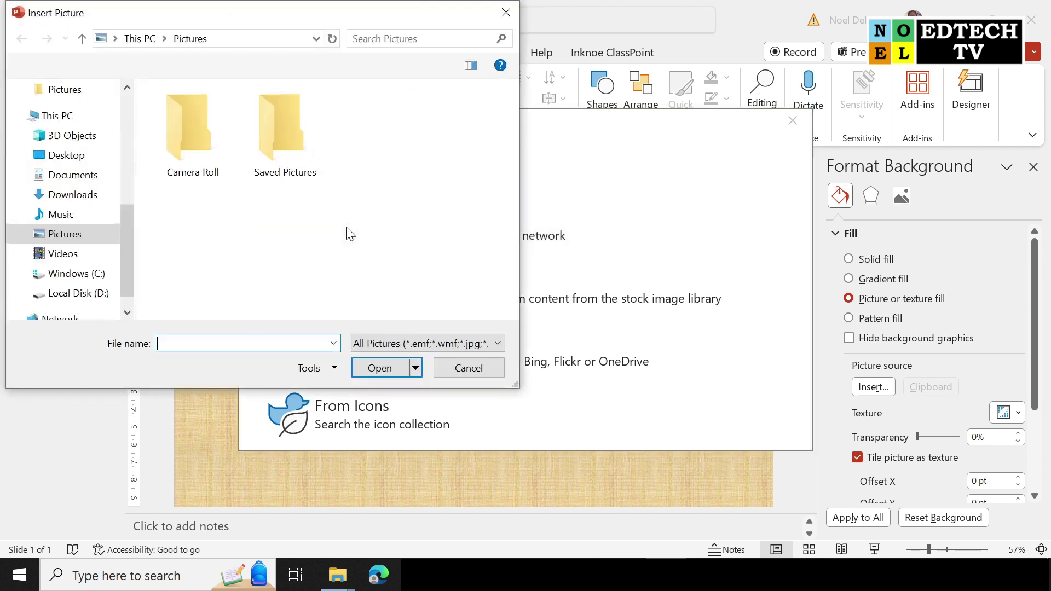
click(69, 162)
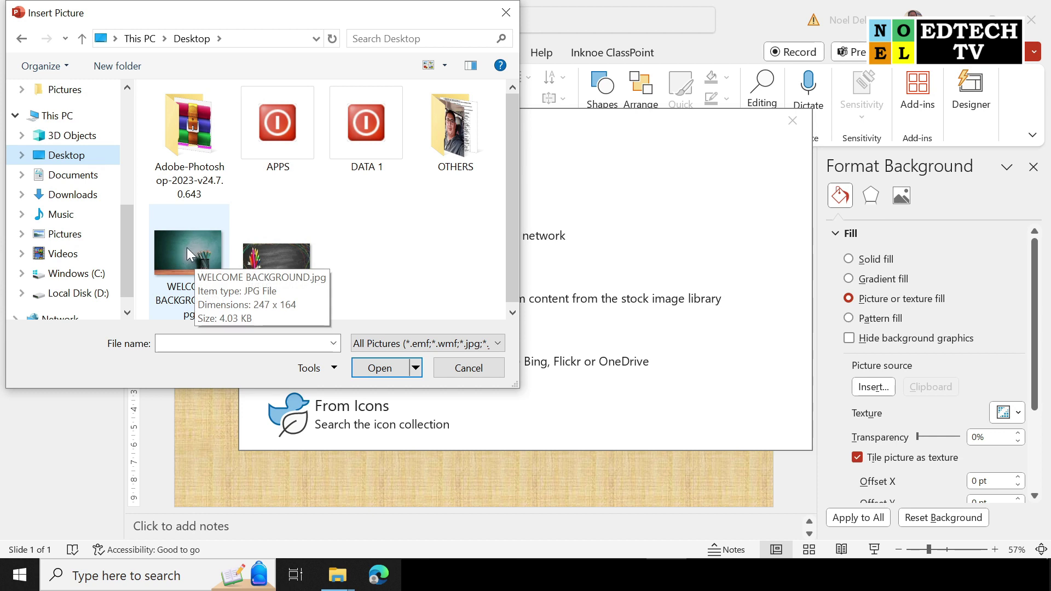
click(290, 261)
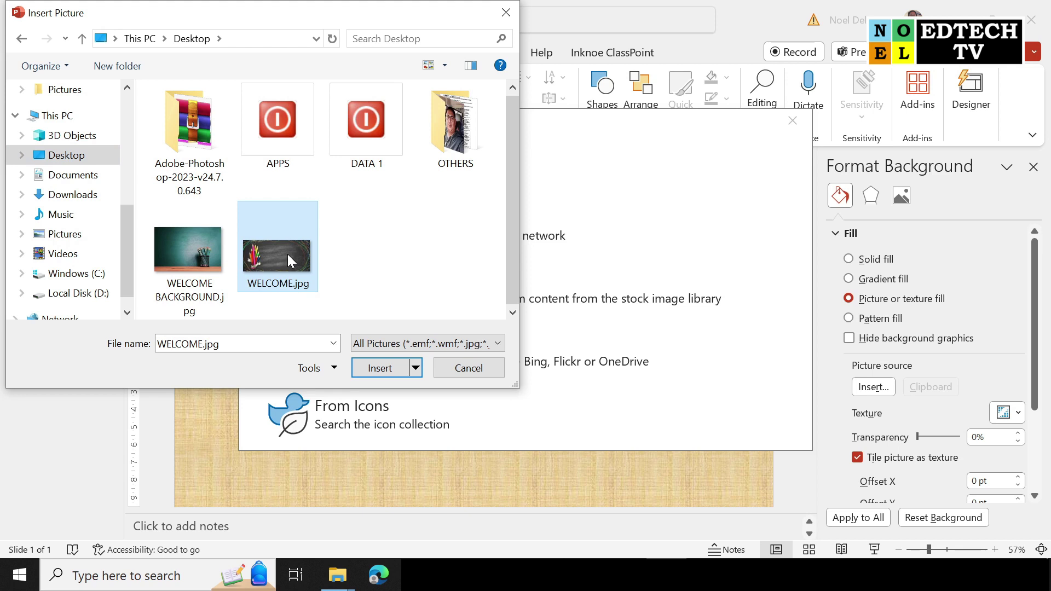
click(379, 372)
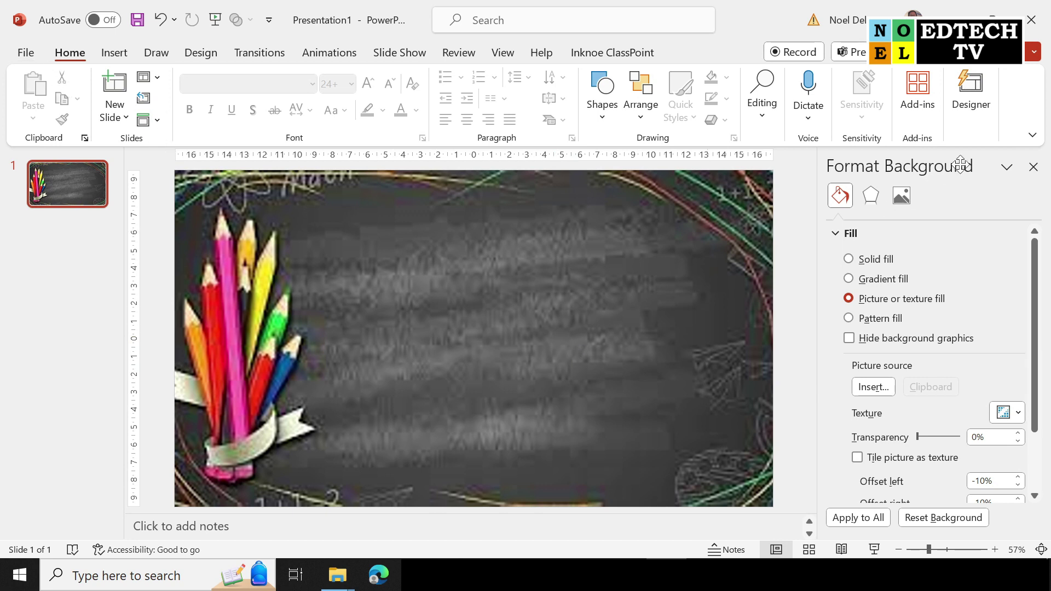
click(1033, 166)
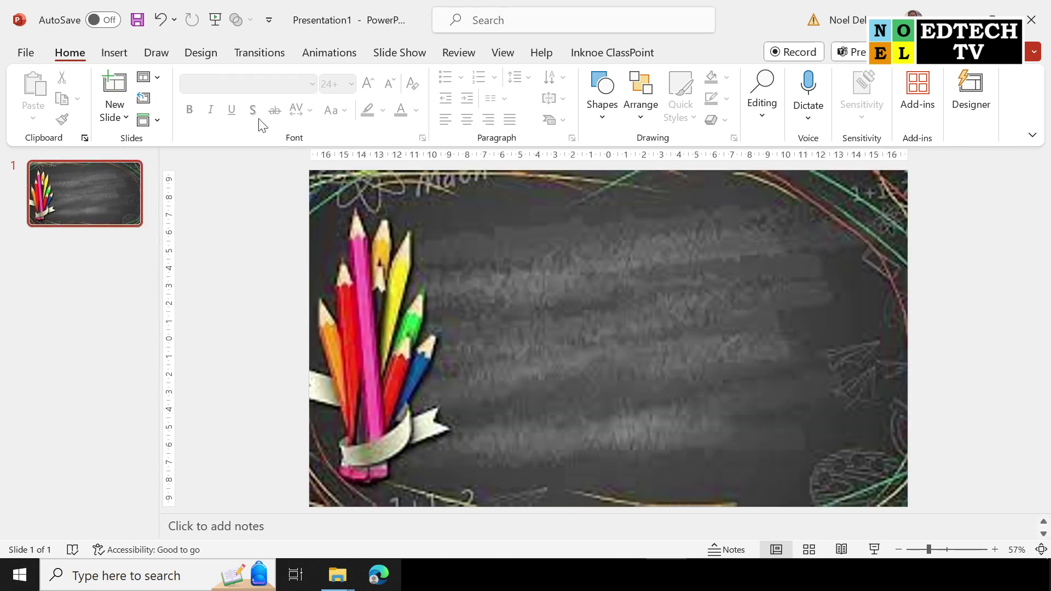
Add a text box reading WELCOME to the slide
click(113, 55)
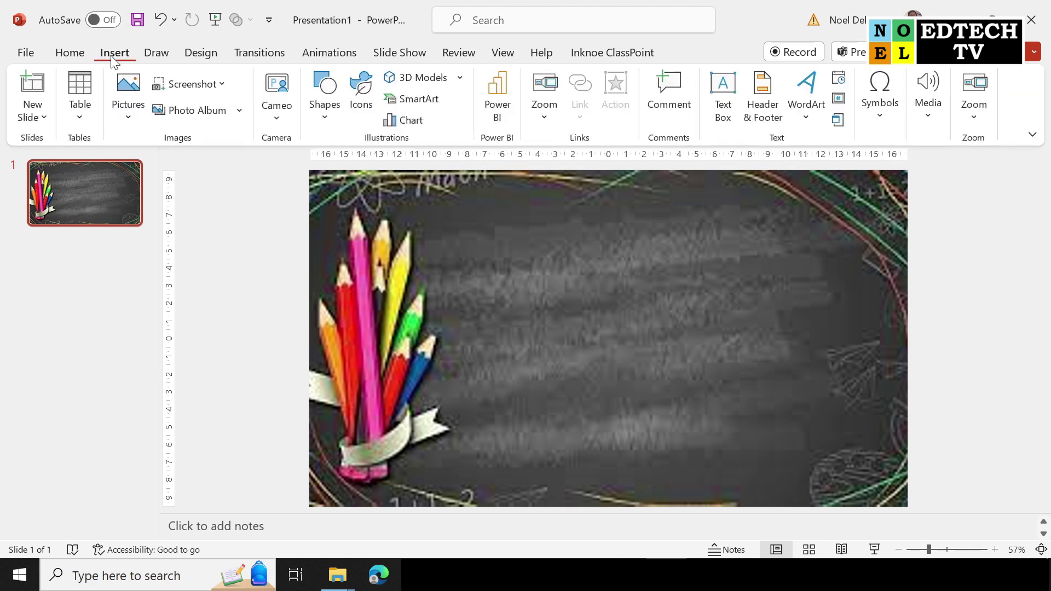
click(737, 95)
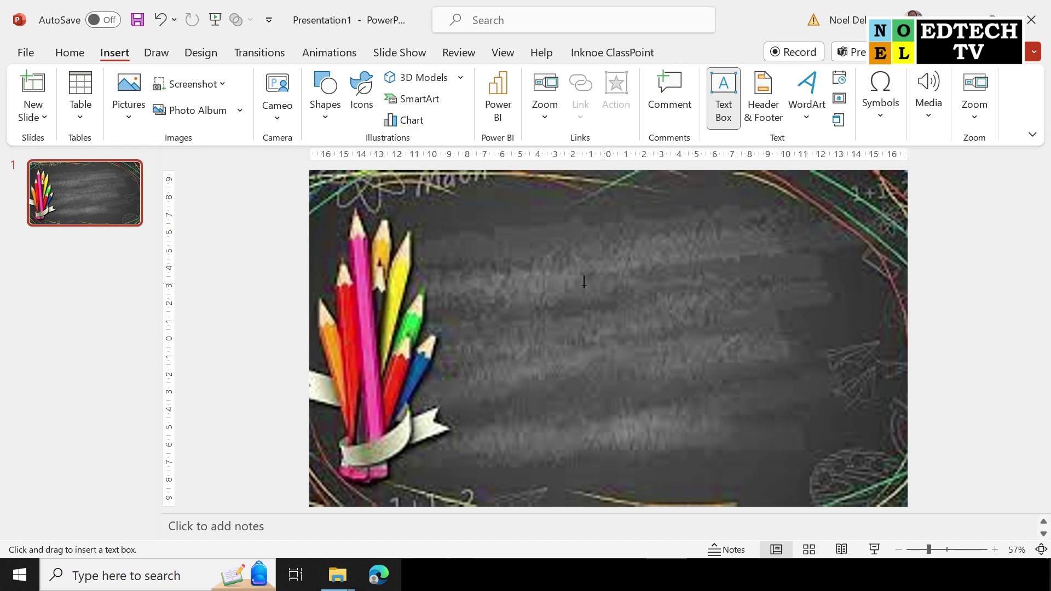
click(481, 287)
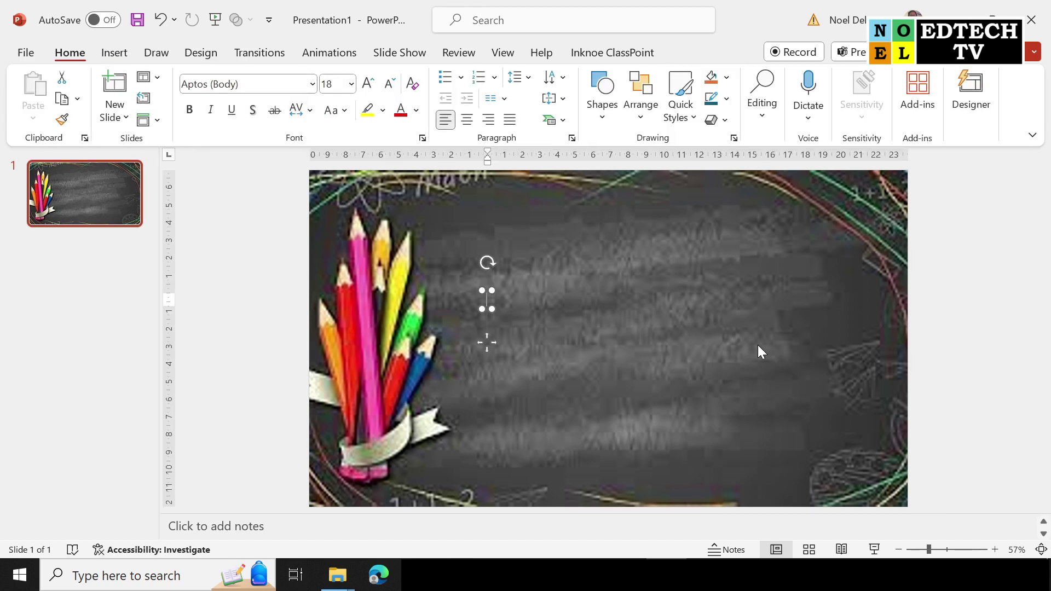
text(WELCOME)
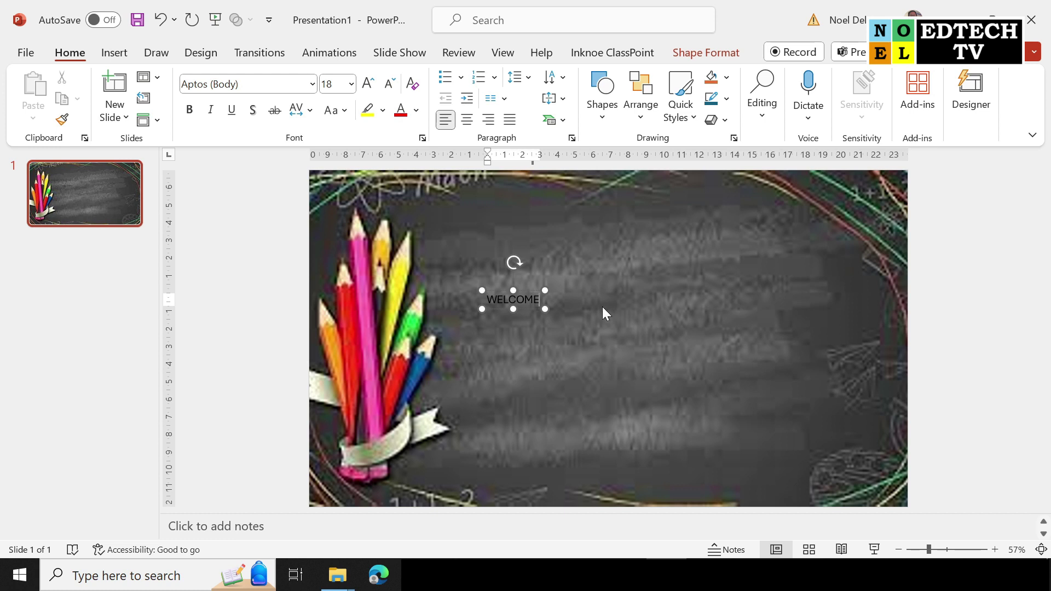
Format WELCOME as bold Impact at size 200
double_click(516, 303)
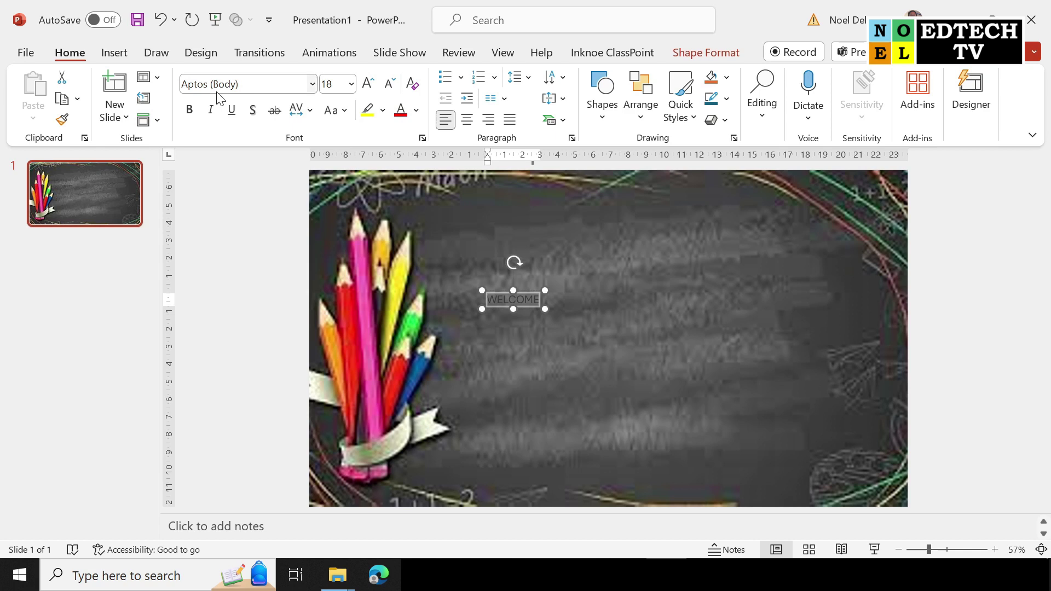
click(190, 110)
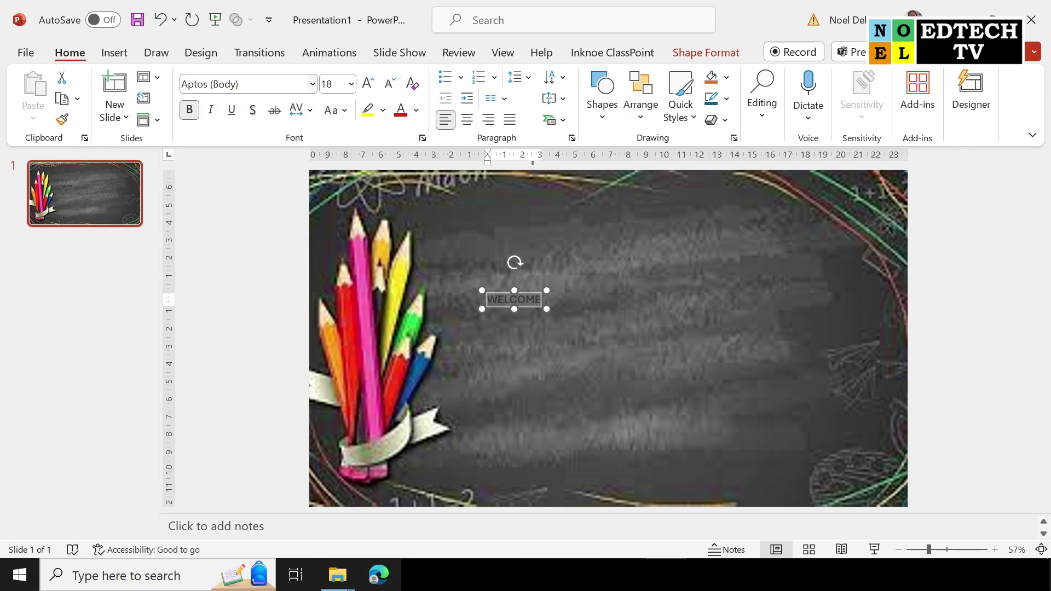
click(247, 84)
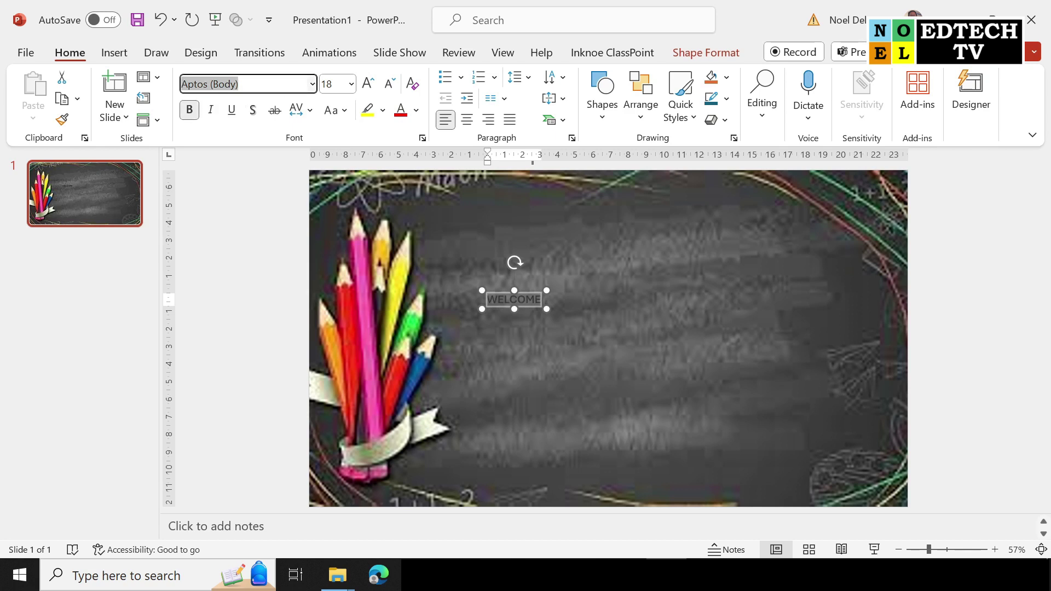
text(Impact)
key(Return)
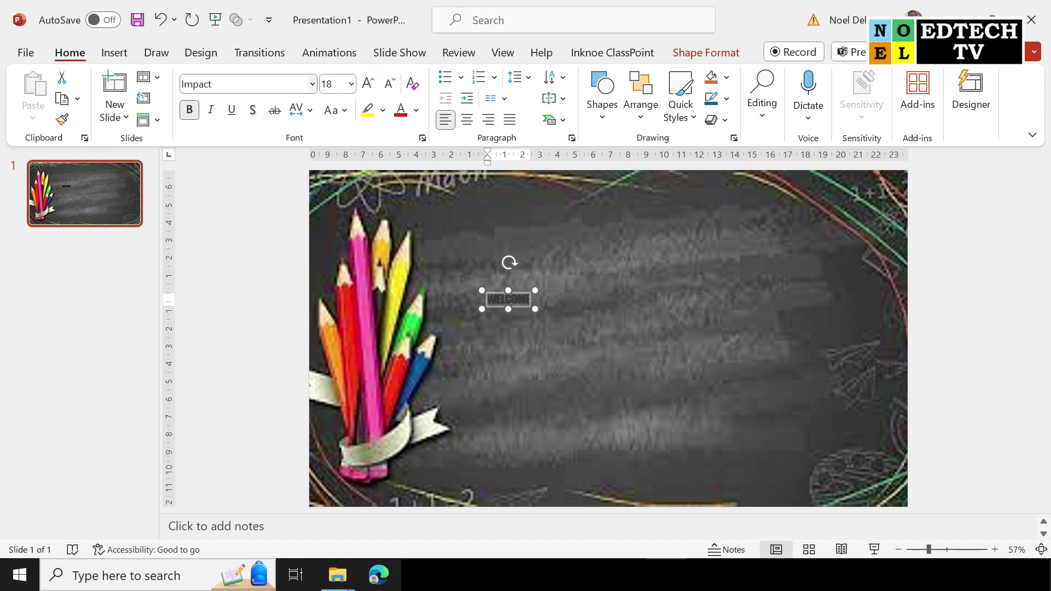
click(337, 84)
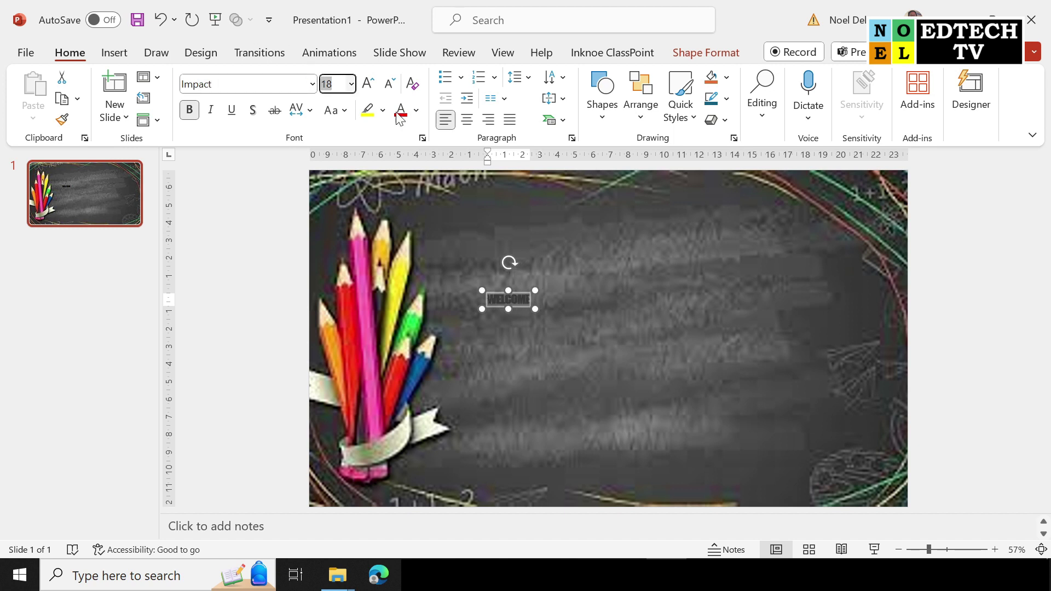
text(200)
key(Return)
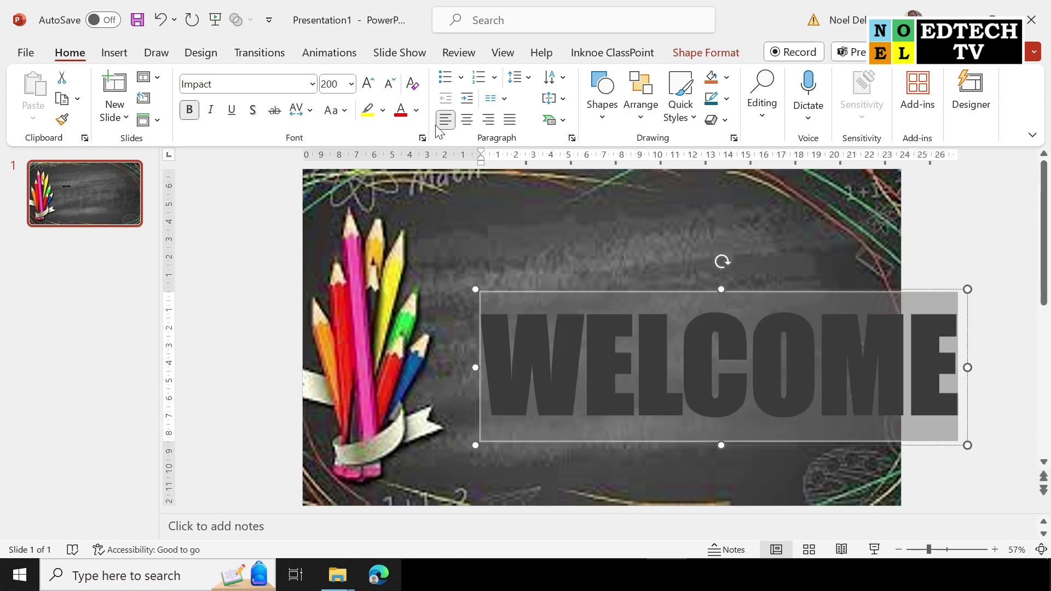
Reduce WELCOME to 180 points and position it beside the pencils
drag(795, 294, 717, 251)
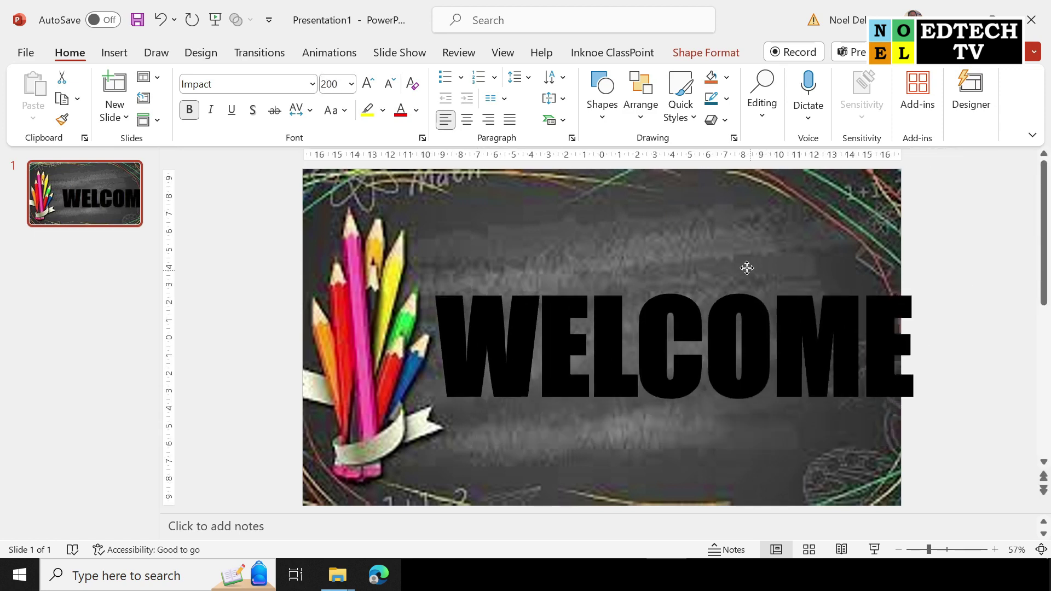
click(335, 87)
text(18)
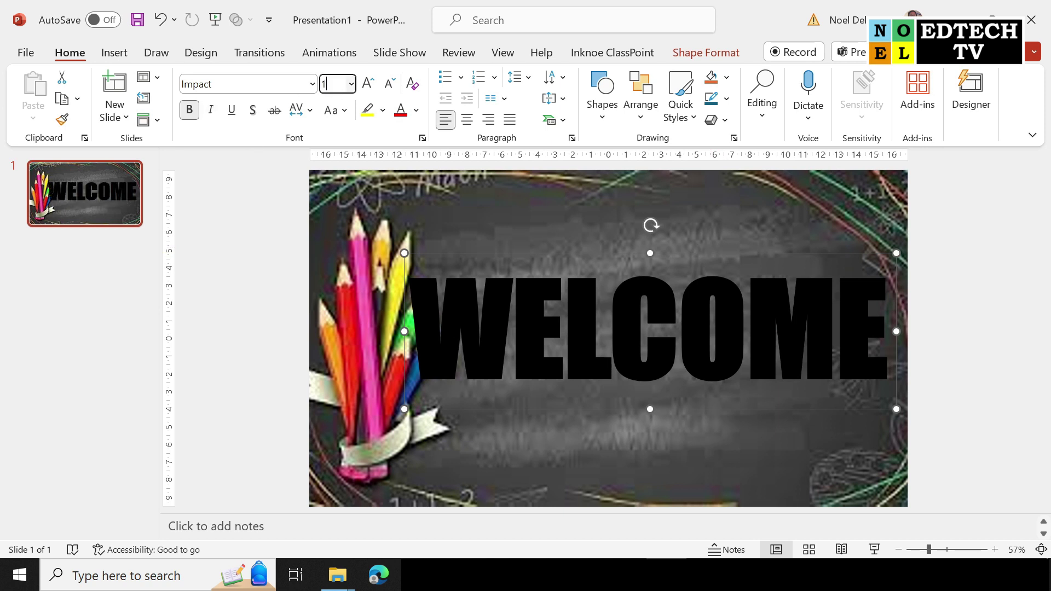
text(0)
key(Return)
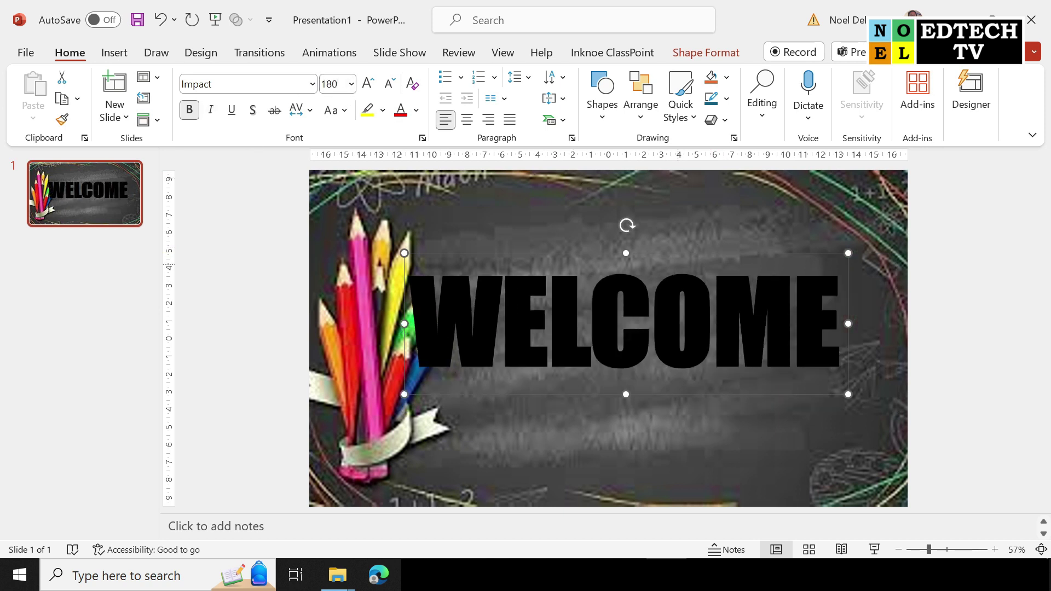
drag(679, 256, 715, 250)
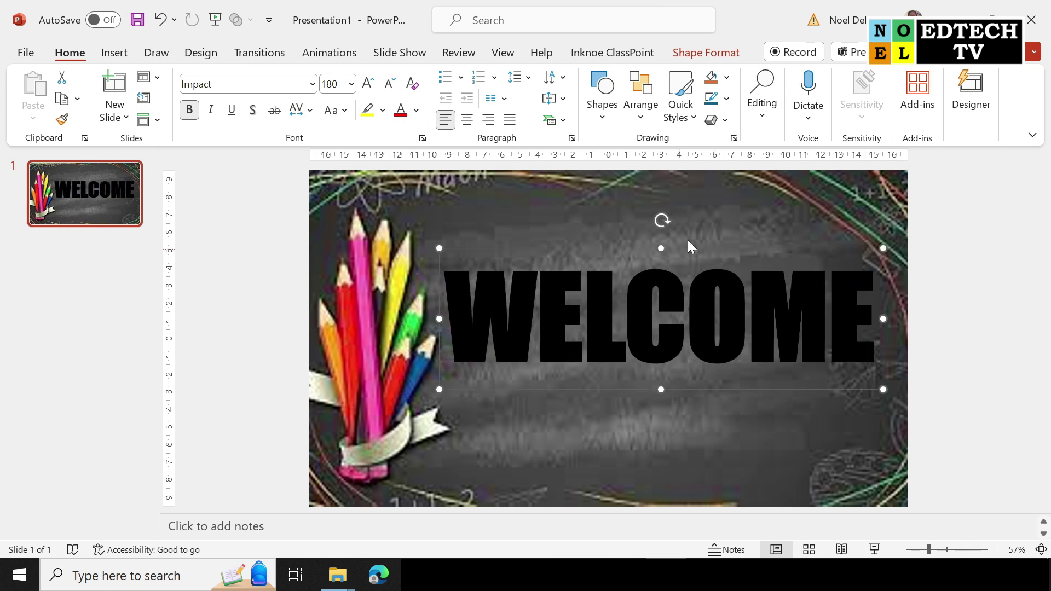
Colour WELCOME white and place a Ctrl+D duplicate directly beneath it
click(417, 111)
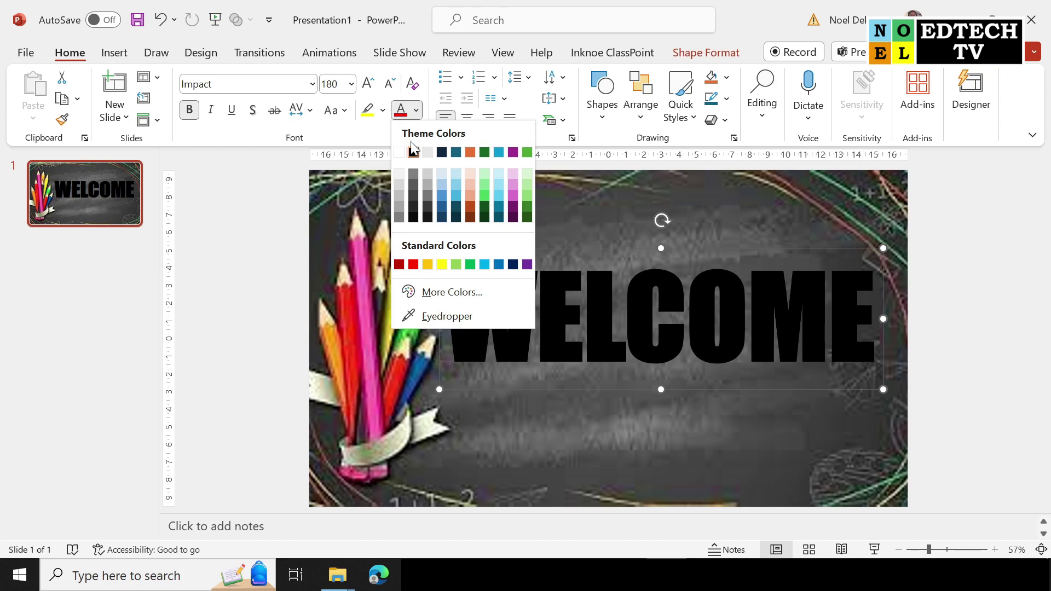
click(403, 153)
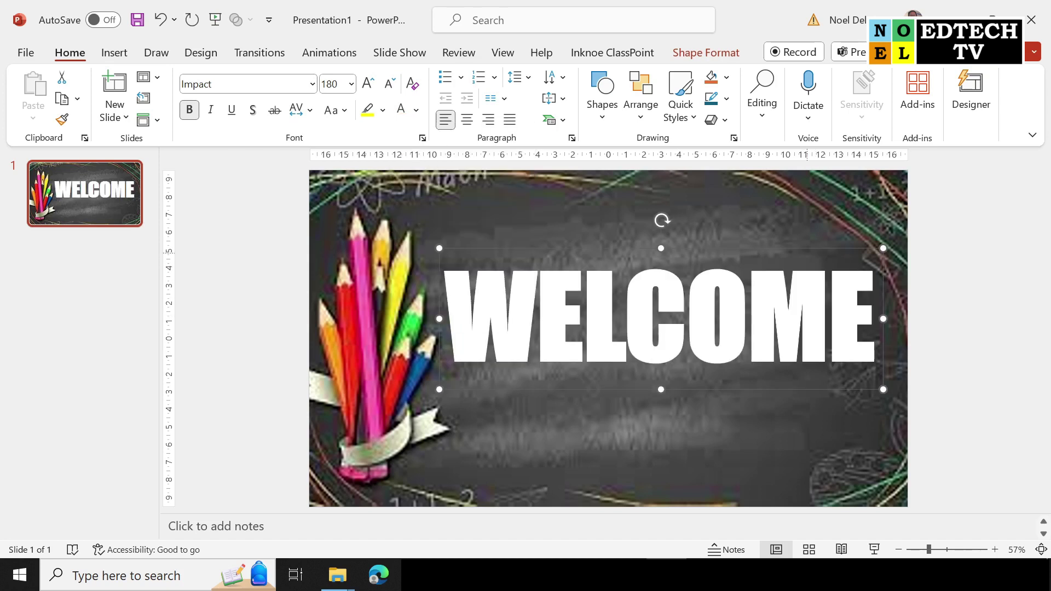
key(ctrl+d)
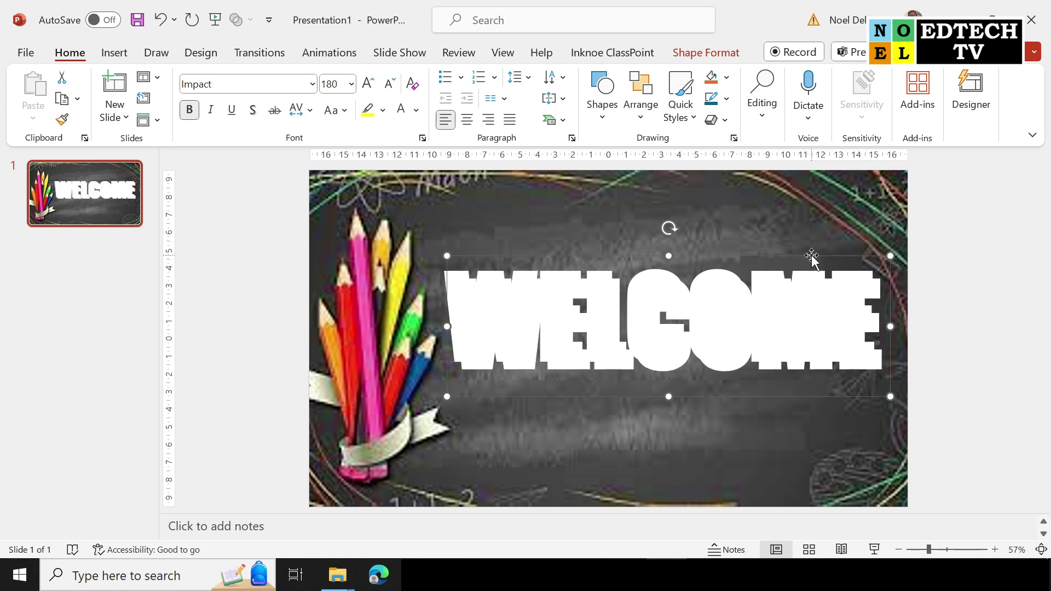
drag(811, 255, 812, 381)
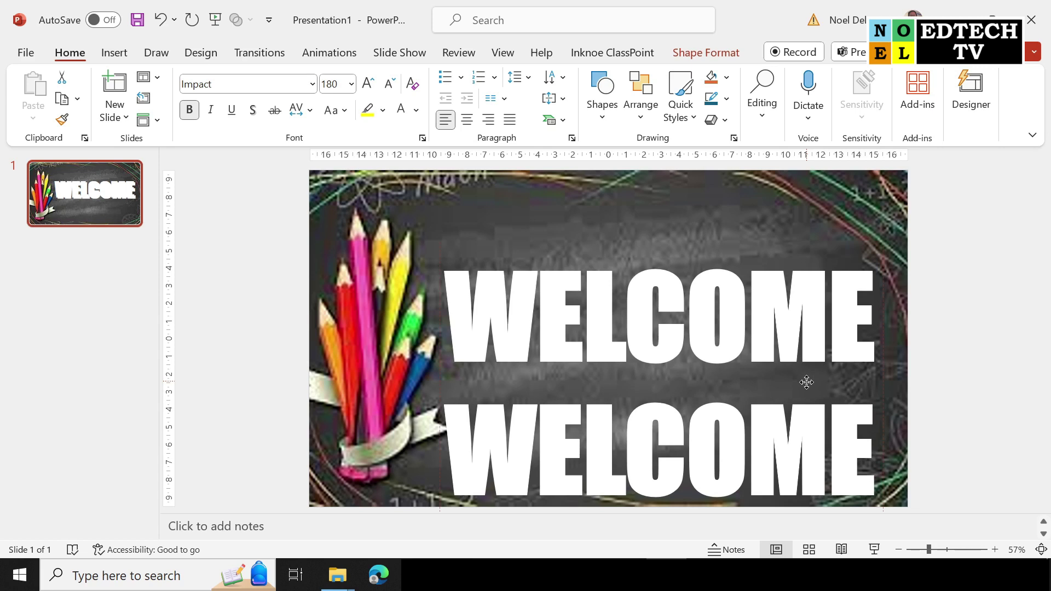
drag(813, 382, 806, 381)
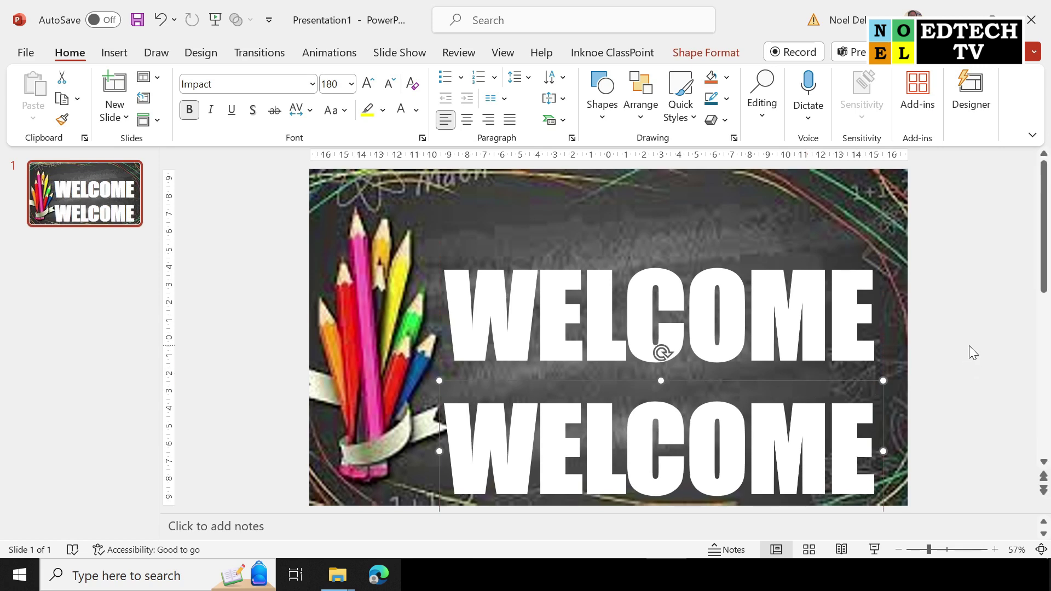
click(942, 330)
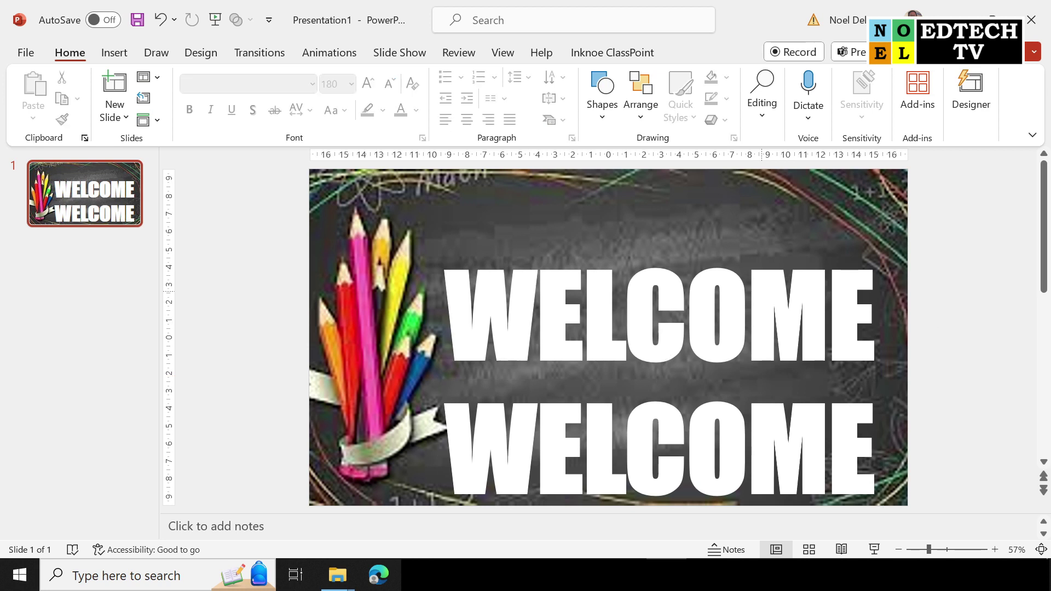
Insert EXPLOSION VIDEO.mp4 from the Desktop onto the slide
click(746, 316)
click(952, 227)
click(115, 53)
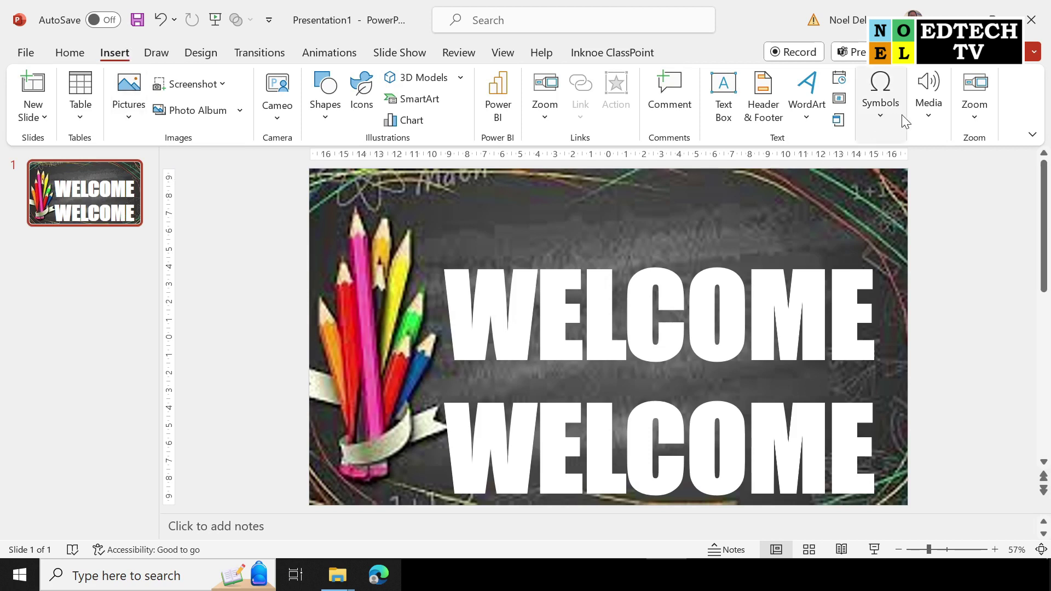
click(931, 119)
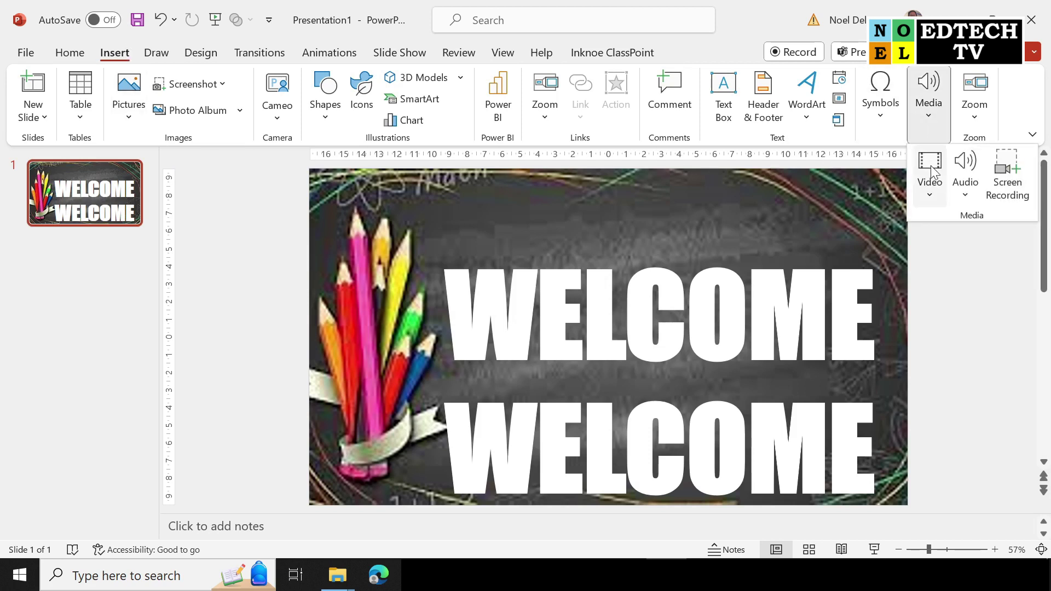
click(929, 199)
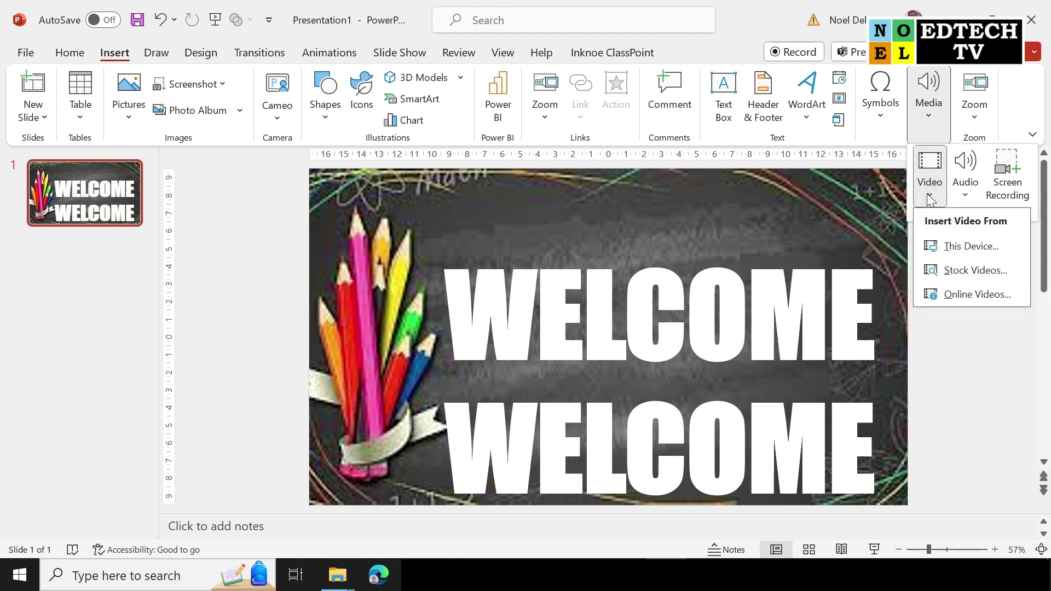
click(966, 247)
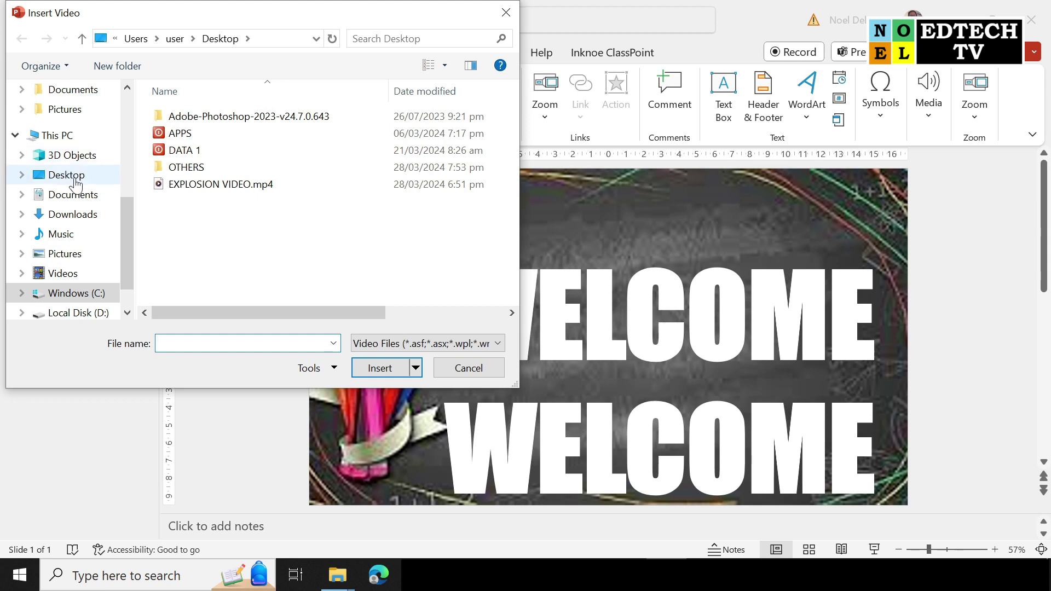
click(224, 188)
click(383, 367)
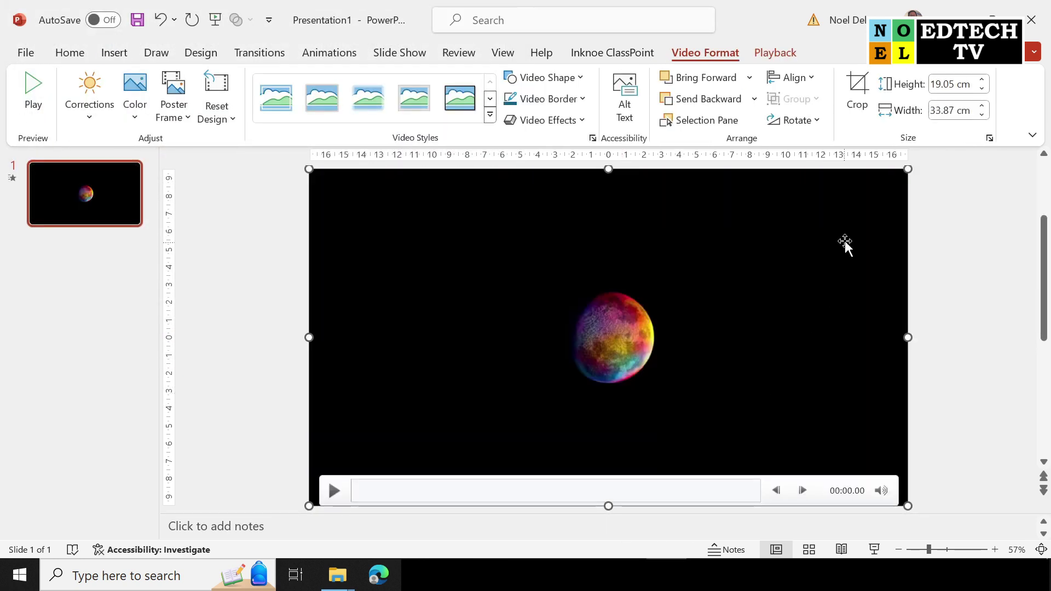
Send the video to back, shift it slightly right, preview it, then select it with the top WELCOME
right_click(849, 235)
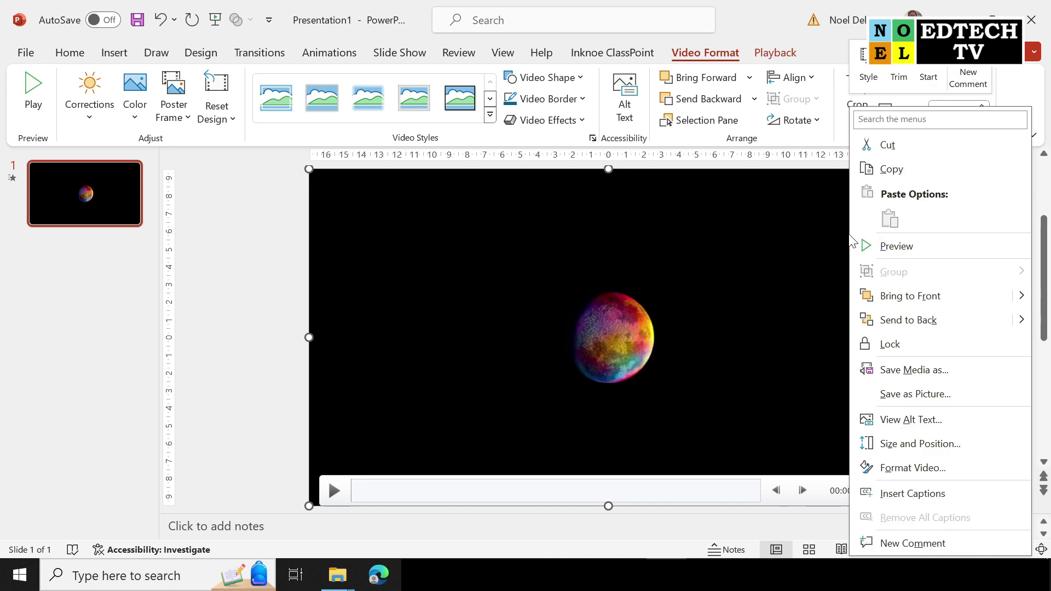
click(920, 323)
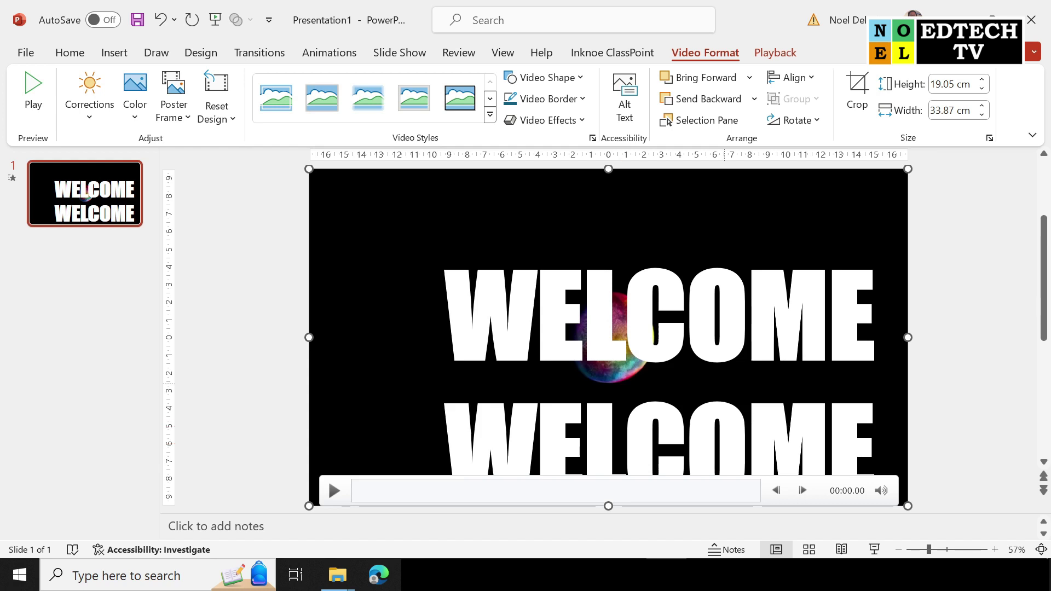
drag(859, 185, 894, 173)
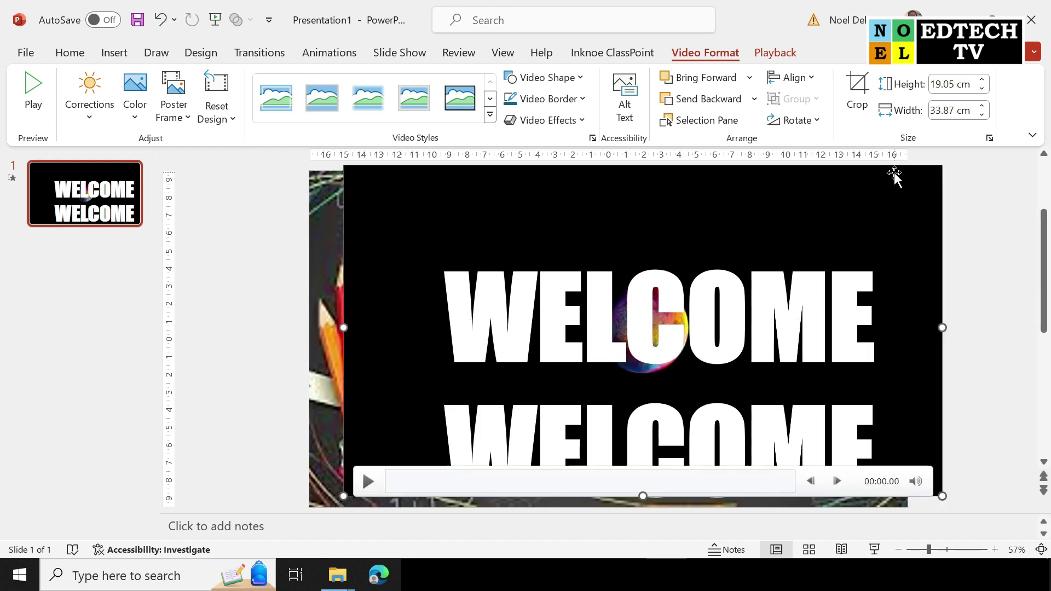
click(369, 482)
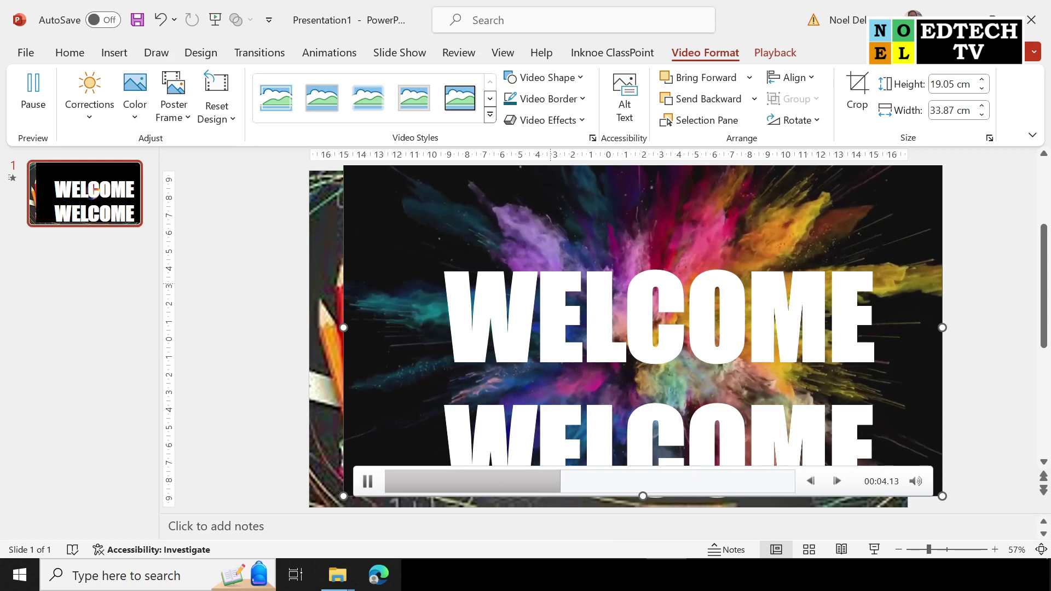
drag(788, 195, 783, 198)
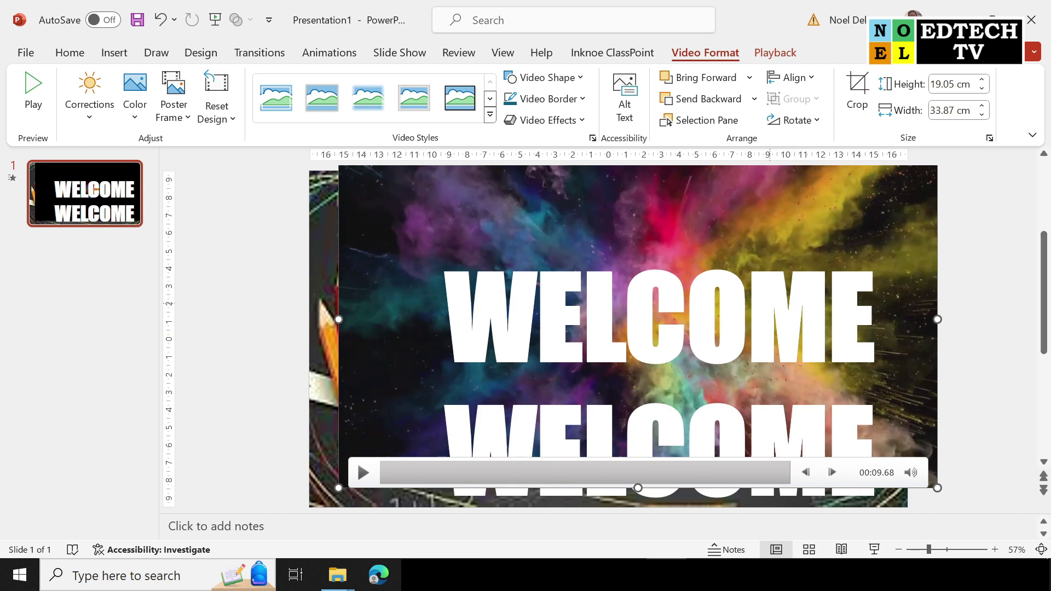
click(769, 279)
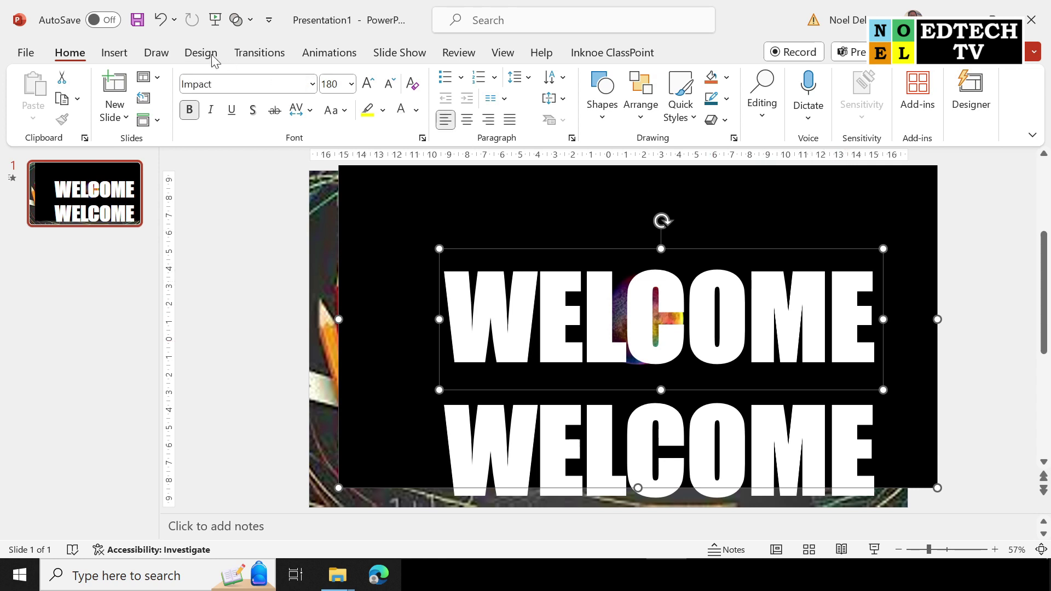
Intersect the top WELCOME with the video using Merge Shapes
click(250, 20)
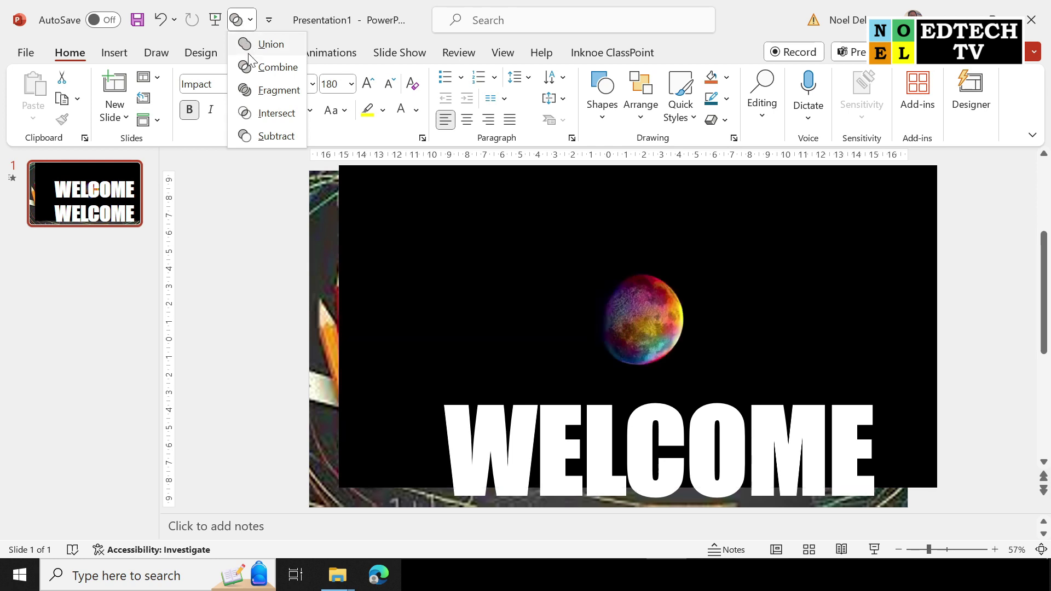
click(274, 116)
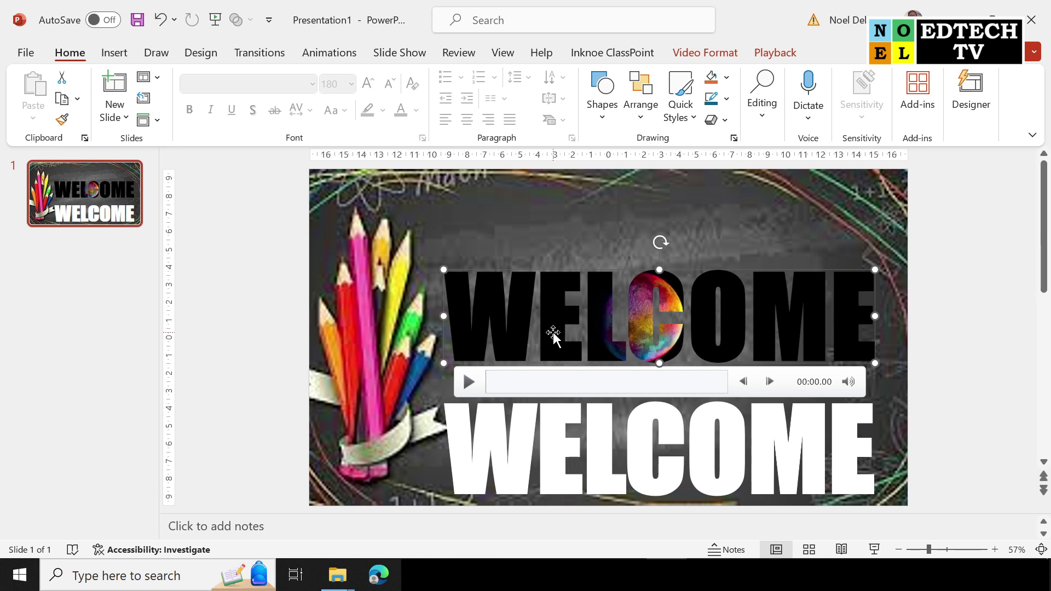
Set the video to start automatically and loop until stopped
click(776, 53)
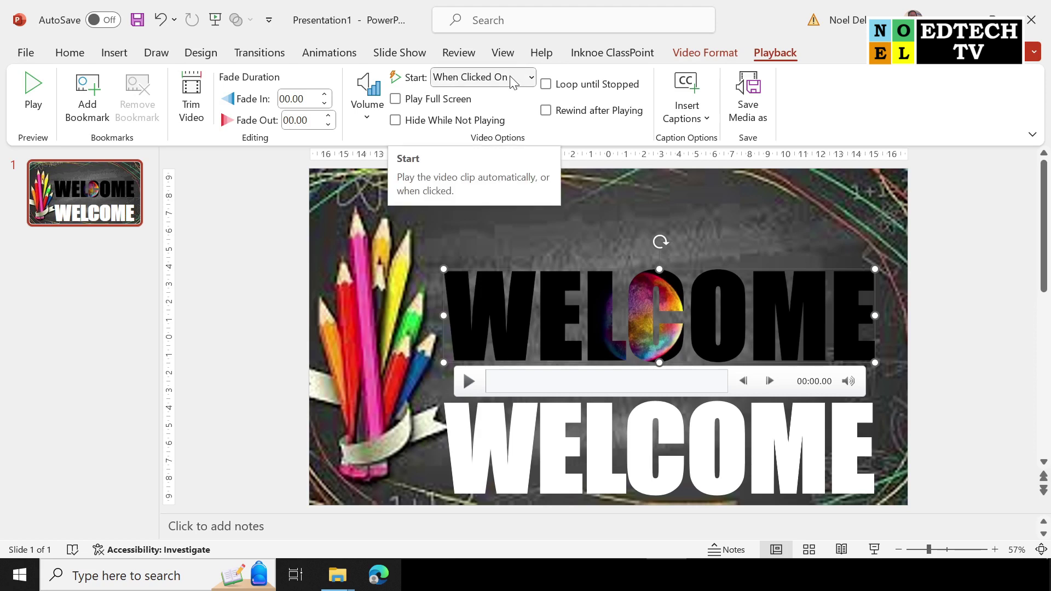
click(529, 77)
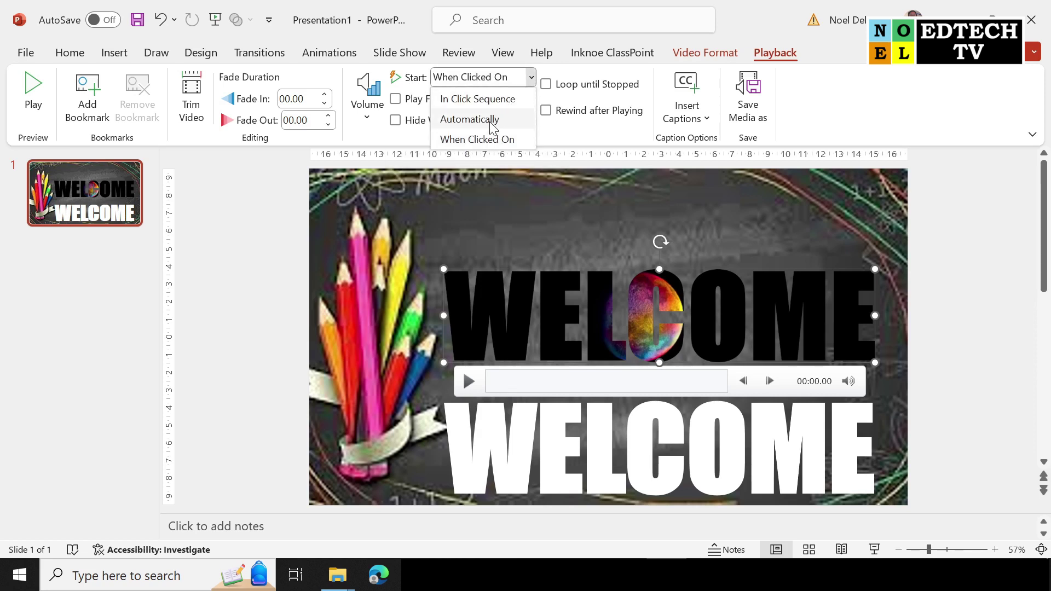
click(493, 127)
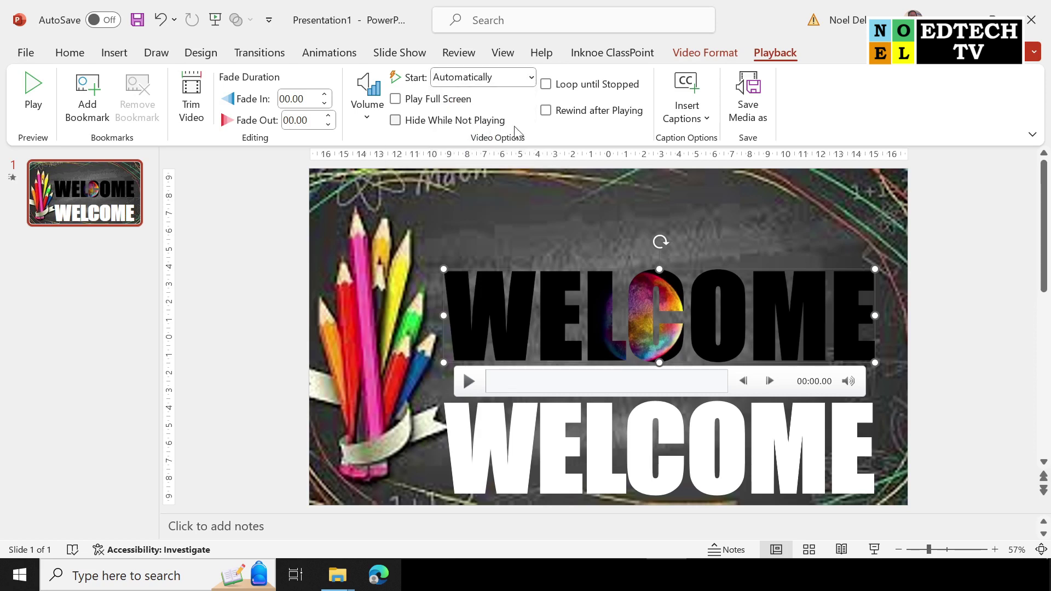
click(545, 84)
click(75, 54)
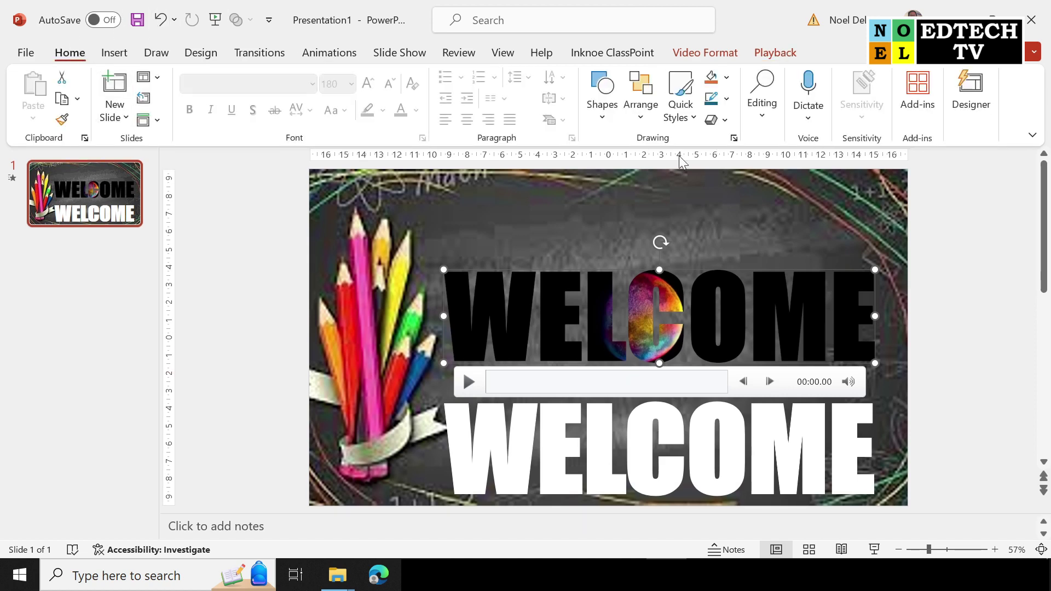
Apply the second first-row Shape Effects 3-D preset to the video-filled WELCOME
click(725, 121)
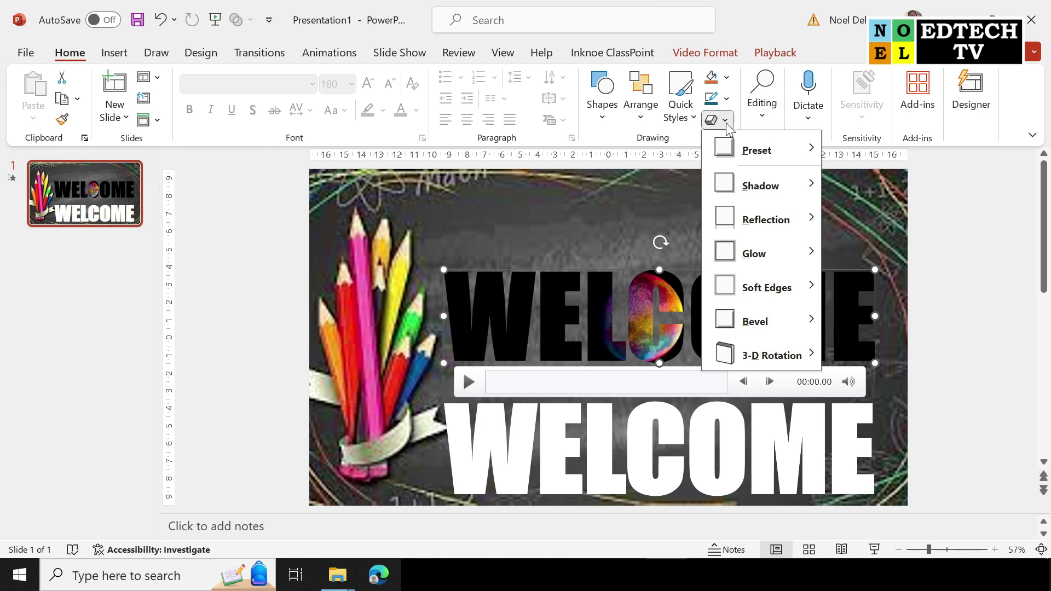
click(726, 119)
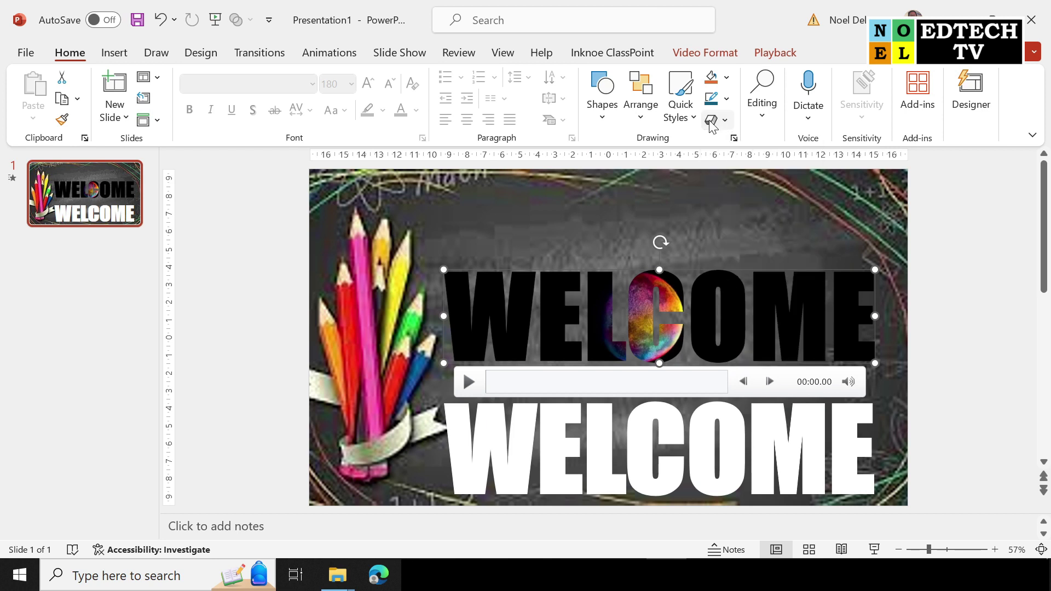
click(721, 121)
mouse_move(760, 149)
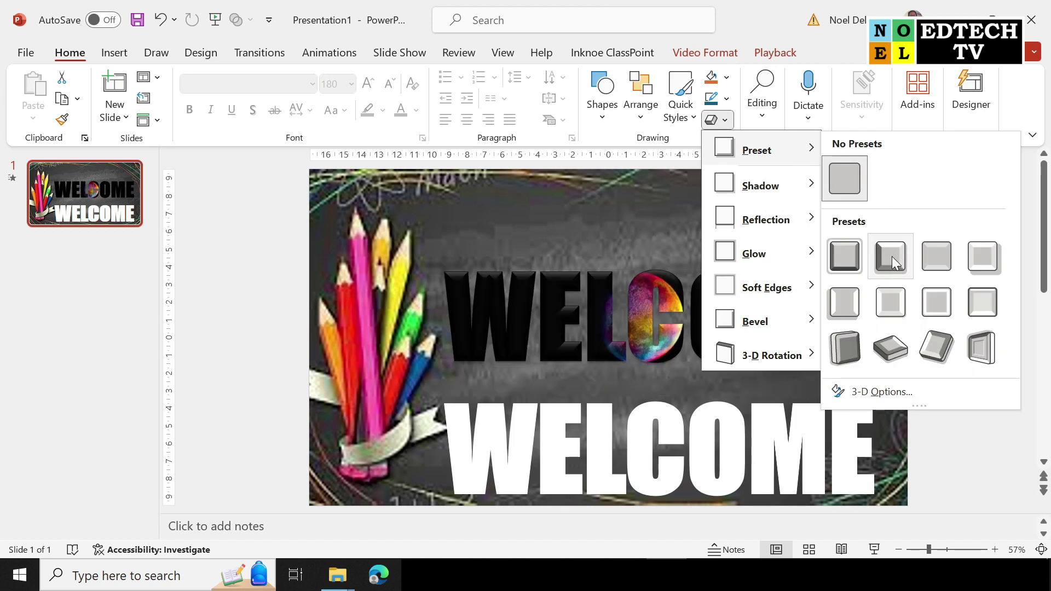
click(892, 256)
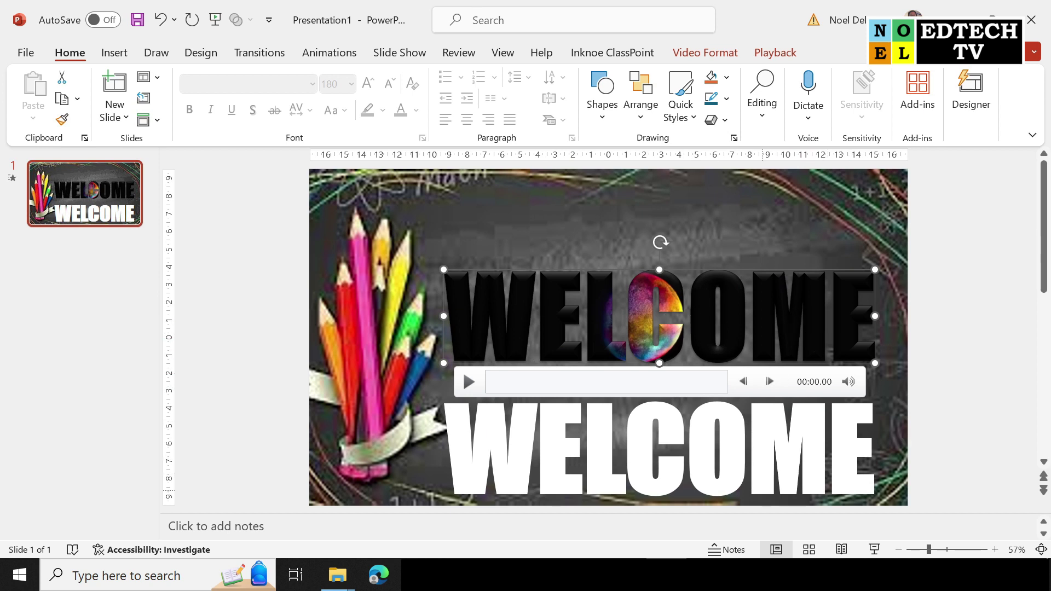
Move the white WELCOME up so it lies over the video-filled WELCOME
click(746, 449)
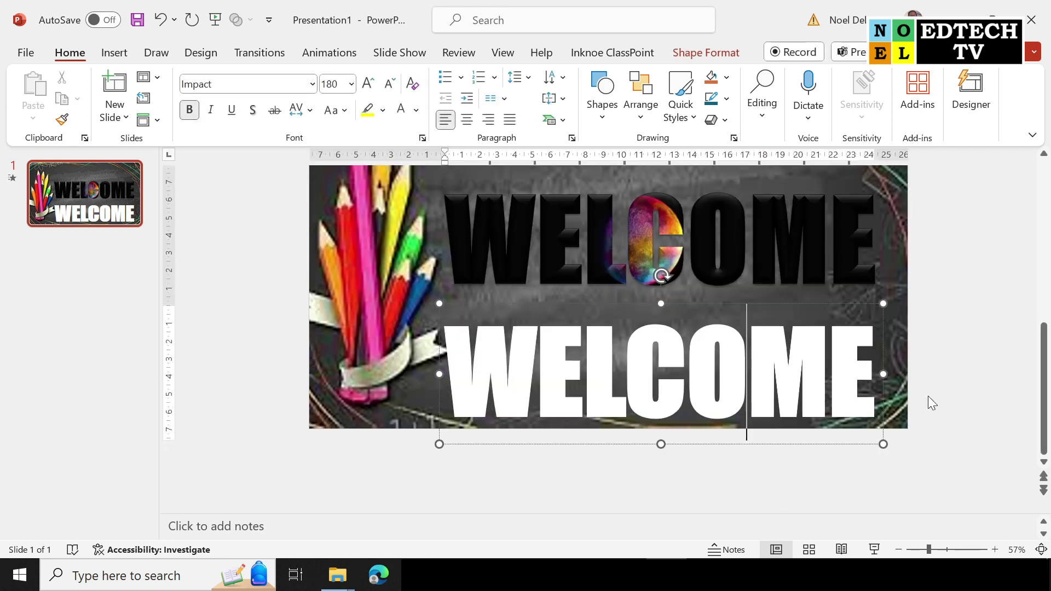
click(825, 445)
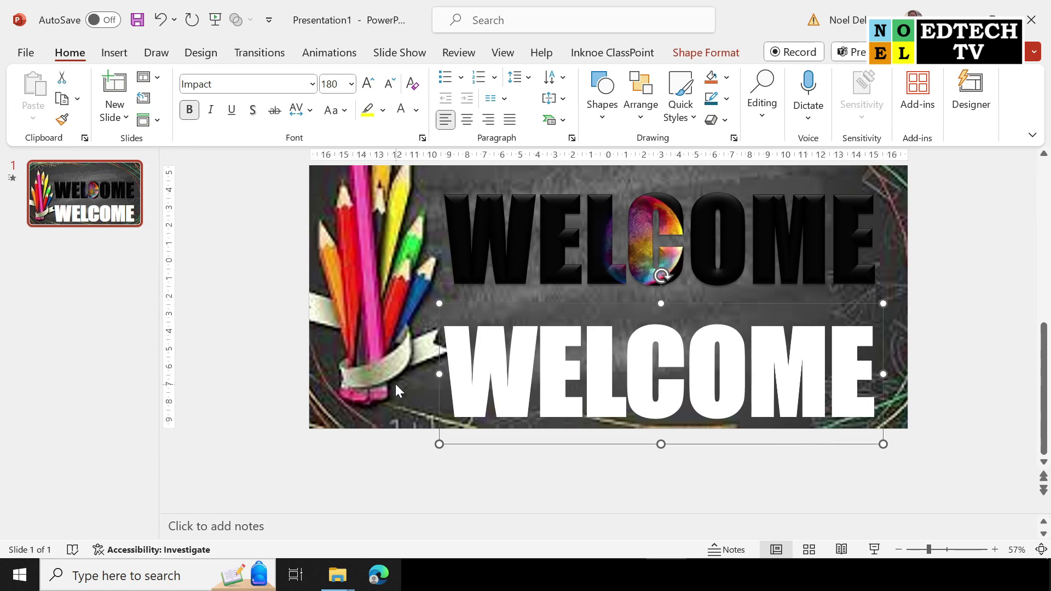
click(726, 121)
mouse_move(757, 150)
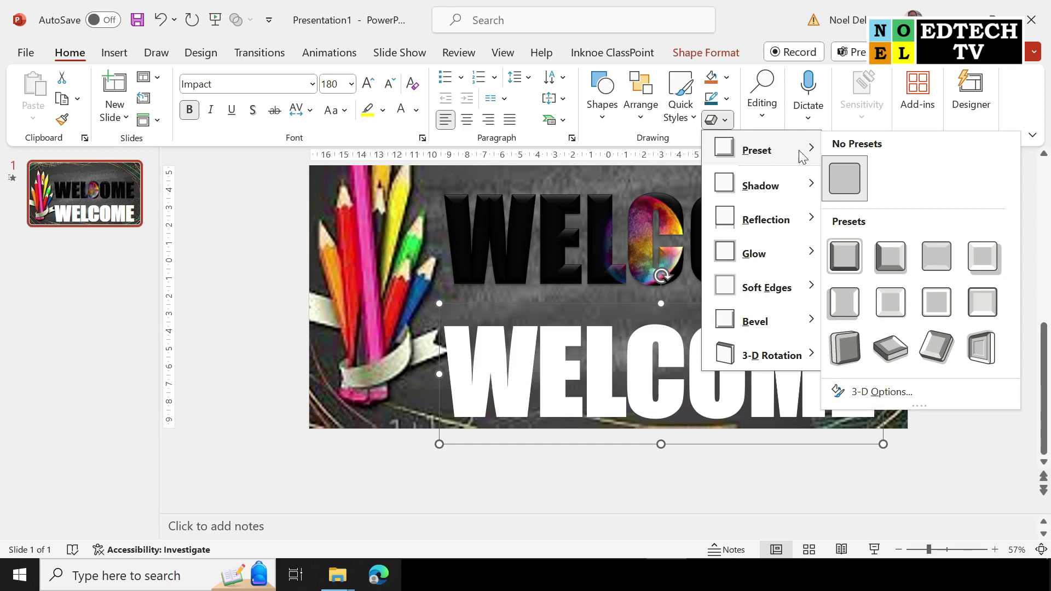
click(890, 266)
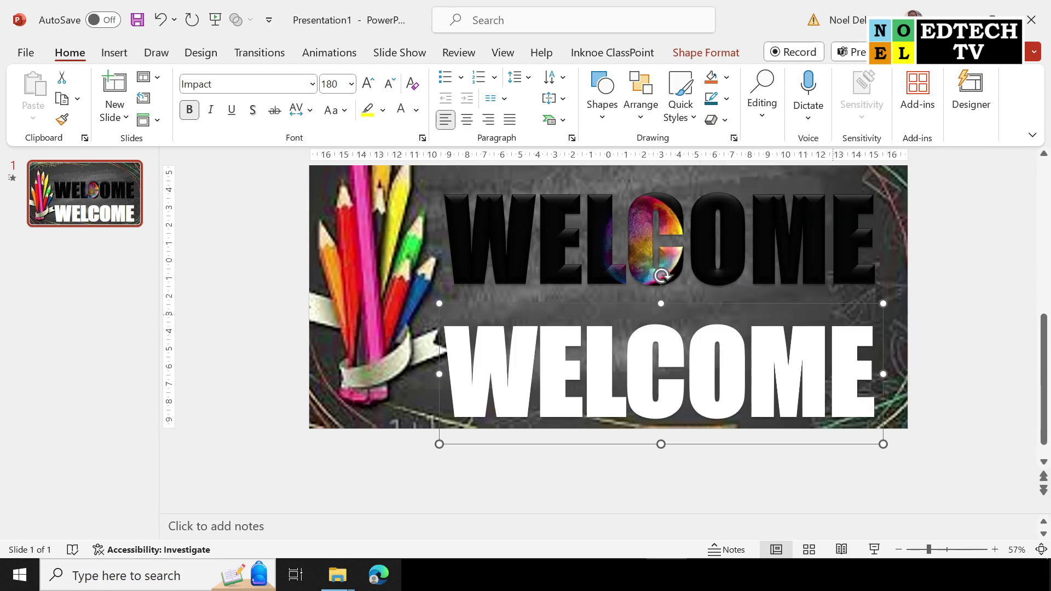
drag(840, 300, 847, 175)
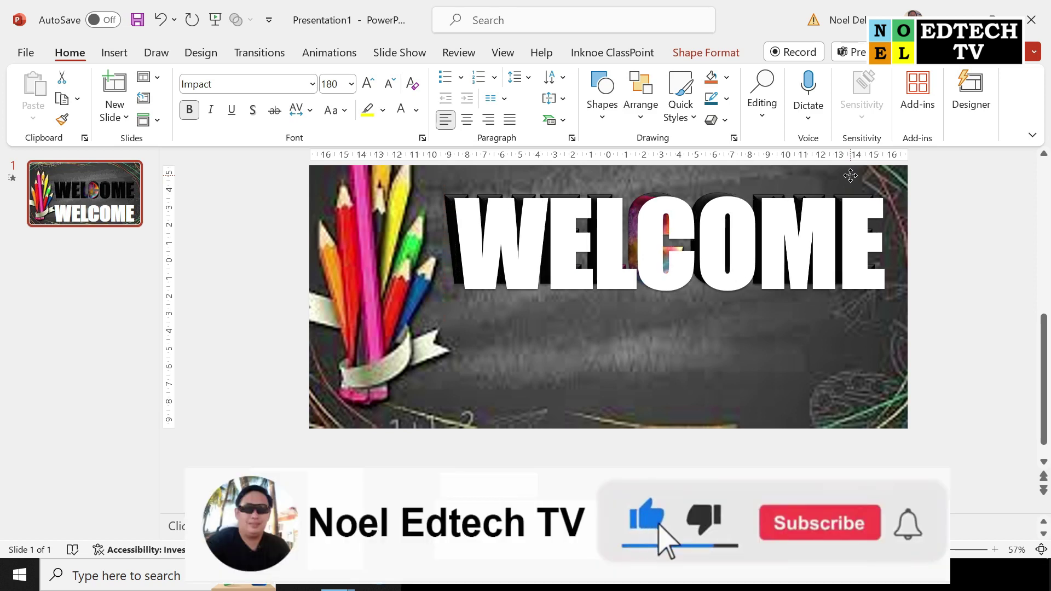
drag(848, 175, 850, 176)
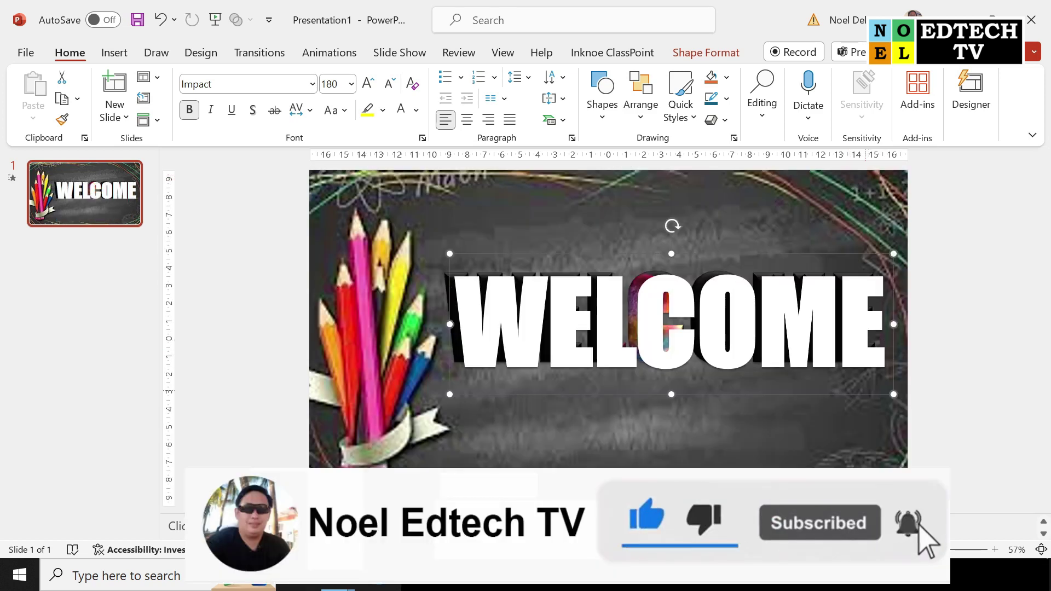
Send the white WELCOME to the back and offset it slightly as a white shadow
right_click(865, 393)
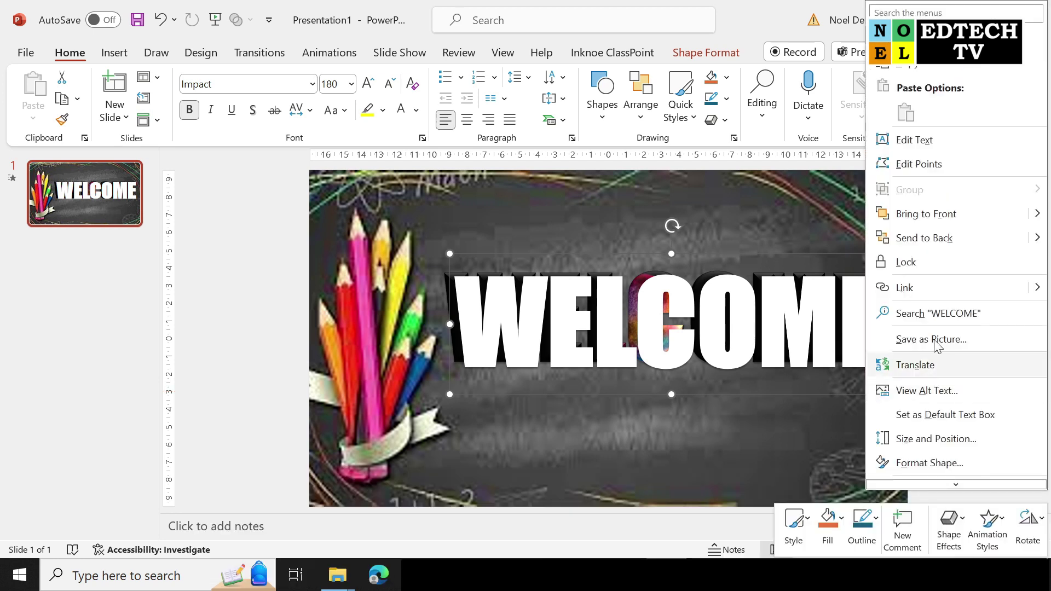
click(949, 240)
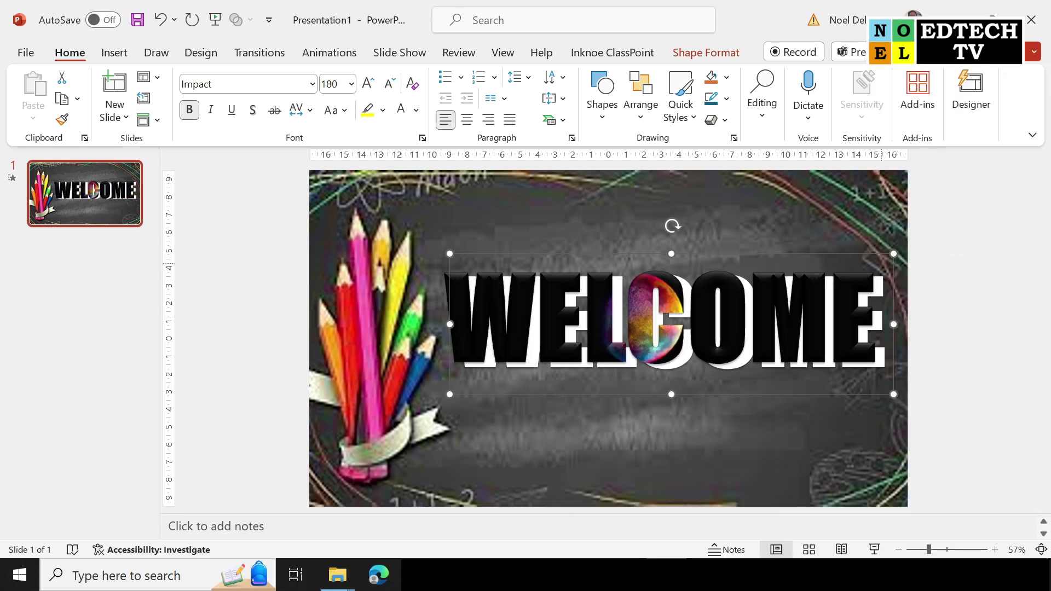
drag(886, 256, 879, 252)
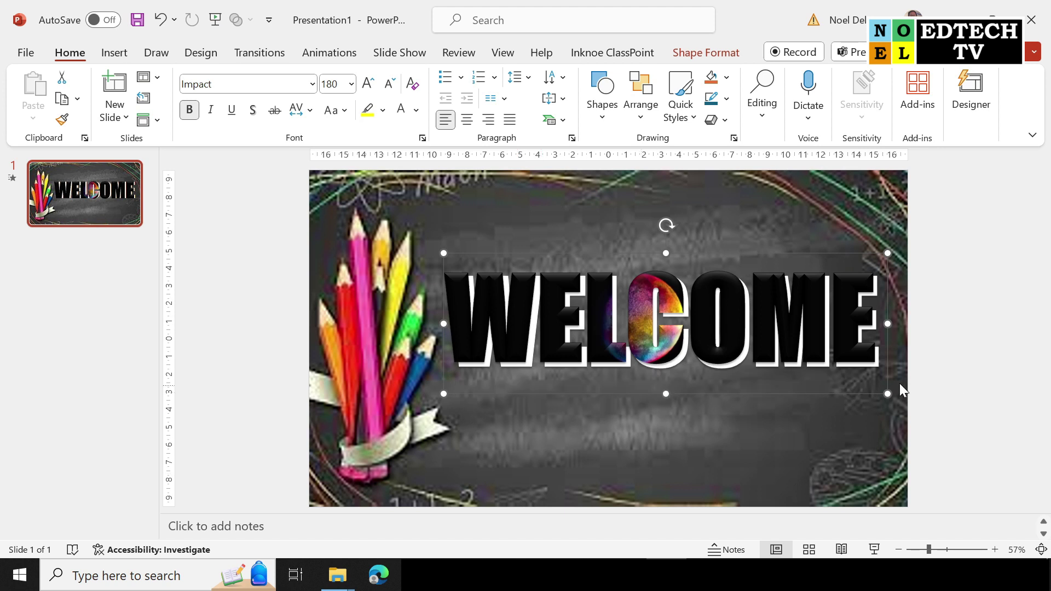
click(960, 308)
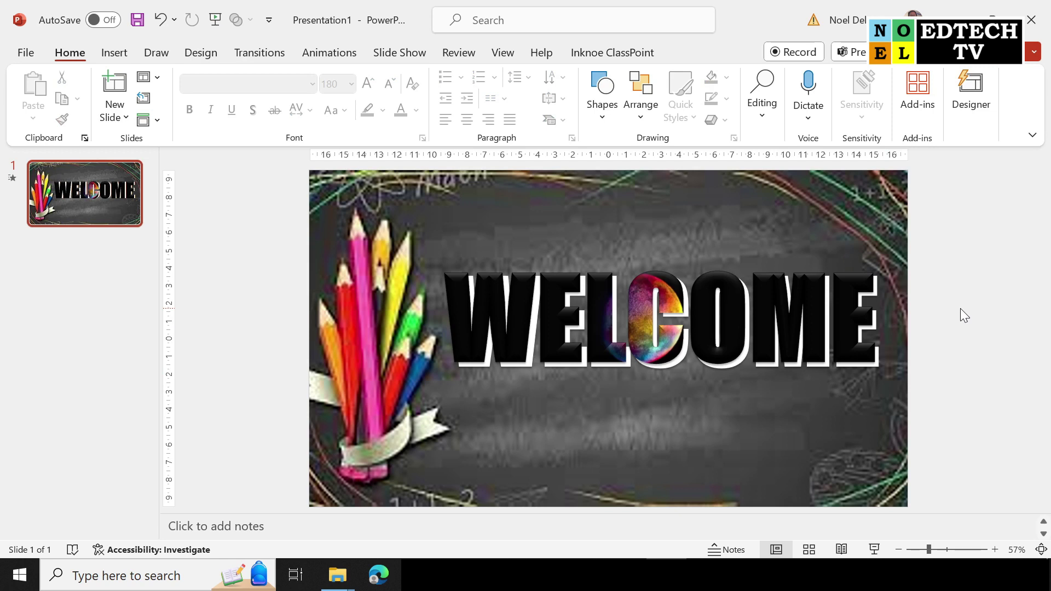
Preview the WELCOME slide as a full-screen slide show
click(875, 549)
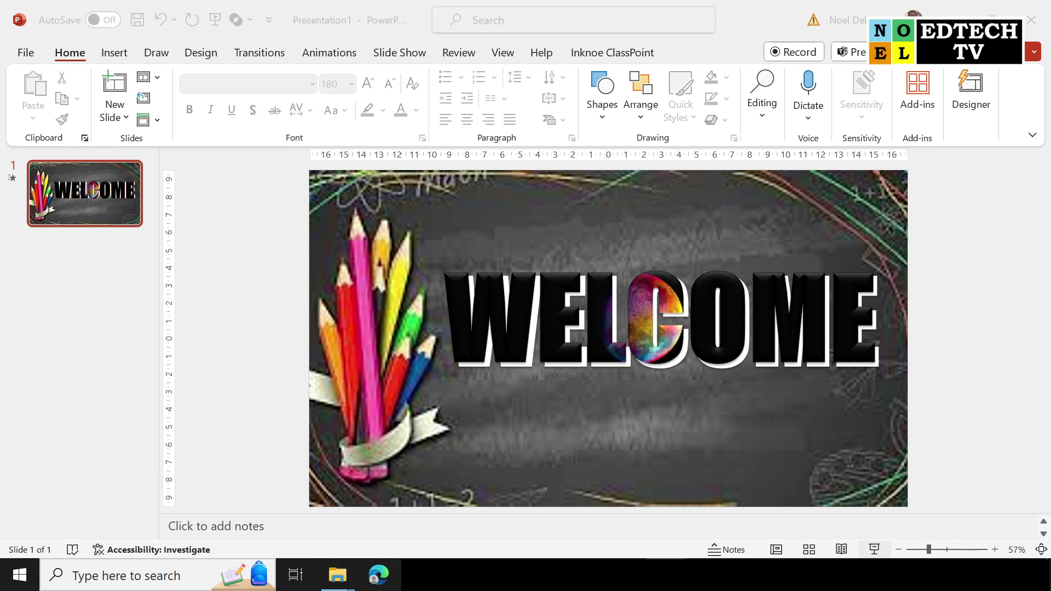